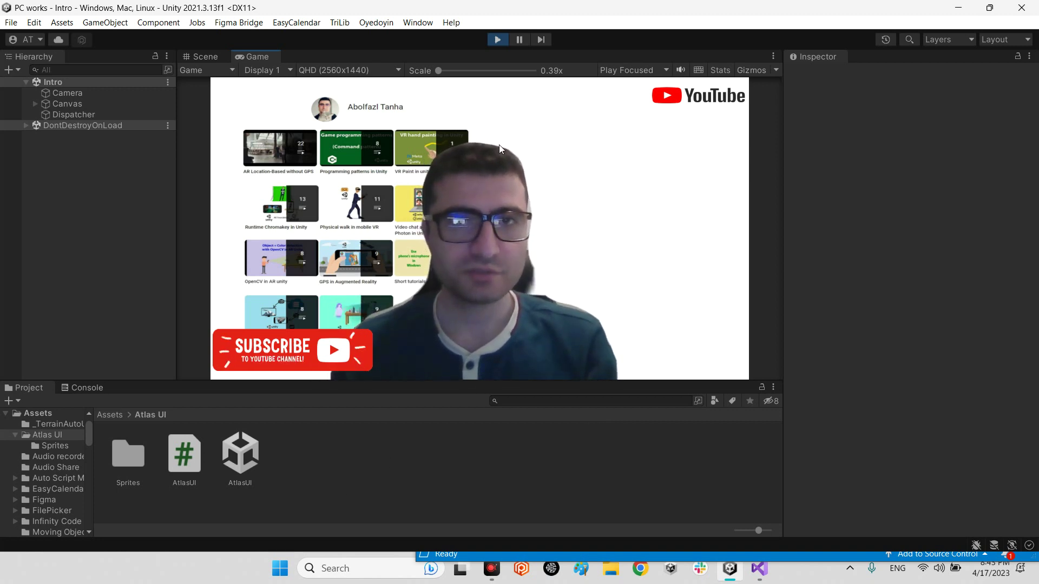
Stop play mode, return to the Scene view and open the Sprites folder
click(499, 39)
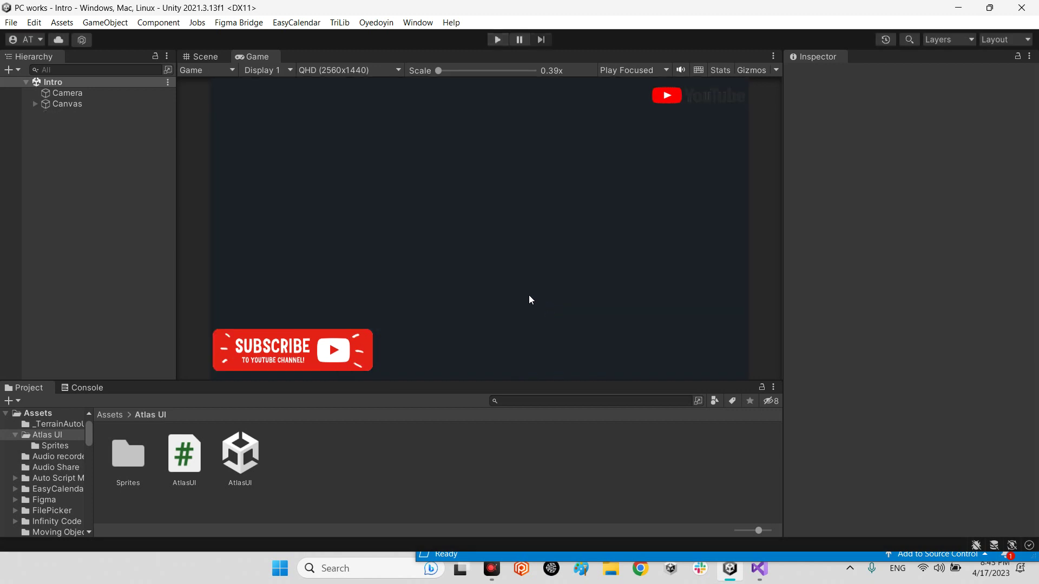
click(205, 56)
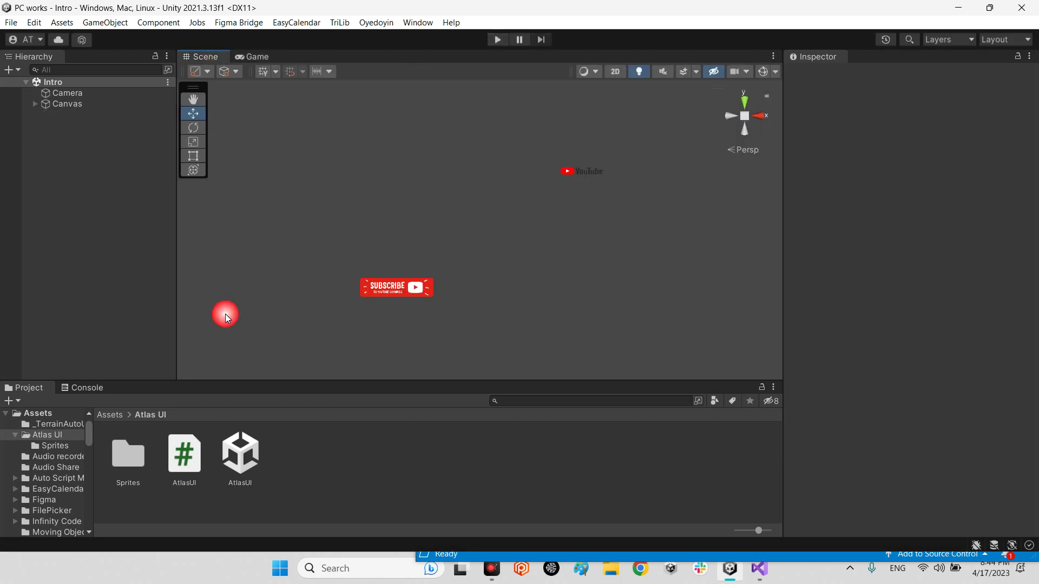
click(127, 457)
double_click(128, 458)
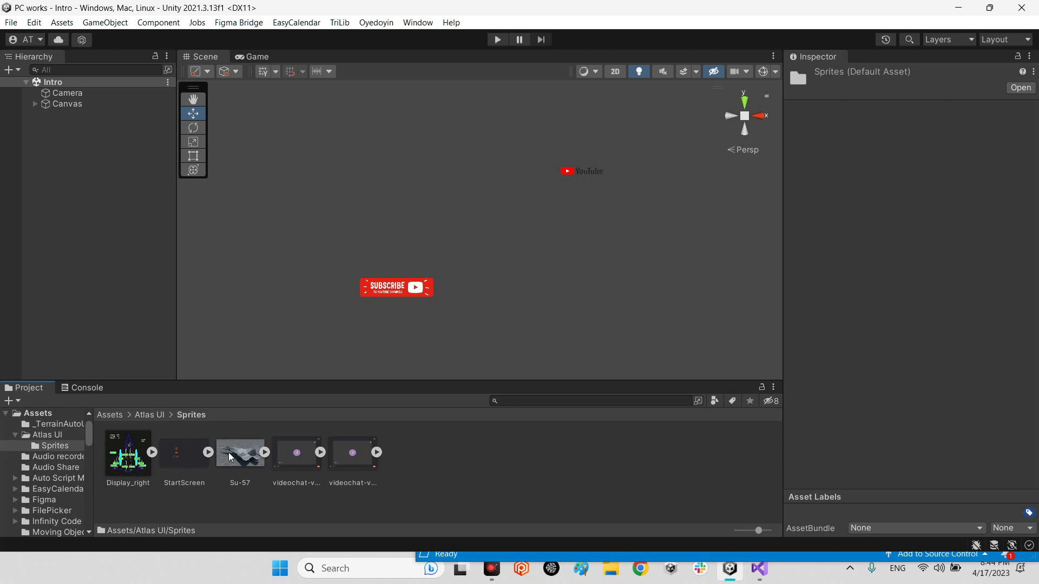
Review the StartScreen, Su-57 and videochat sprites' import settings, then return to Atlas UI
click(130, 463)
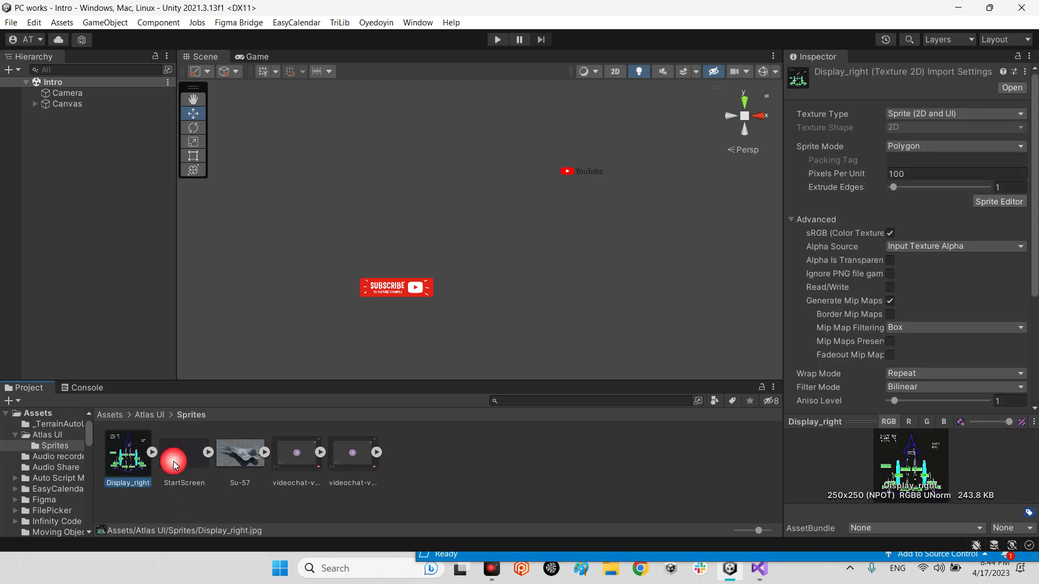
click(183, 456)
click(239, 456)
click(295, 465)
click(353, 459)
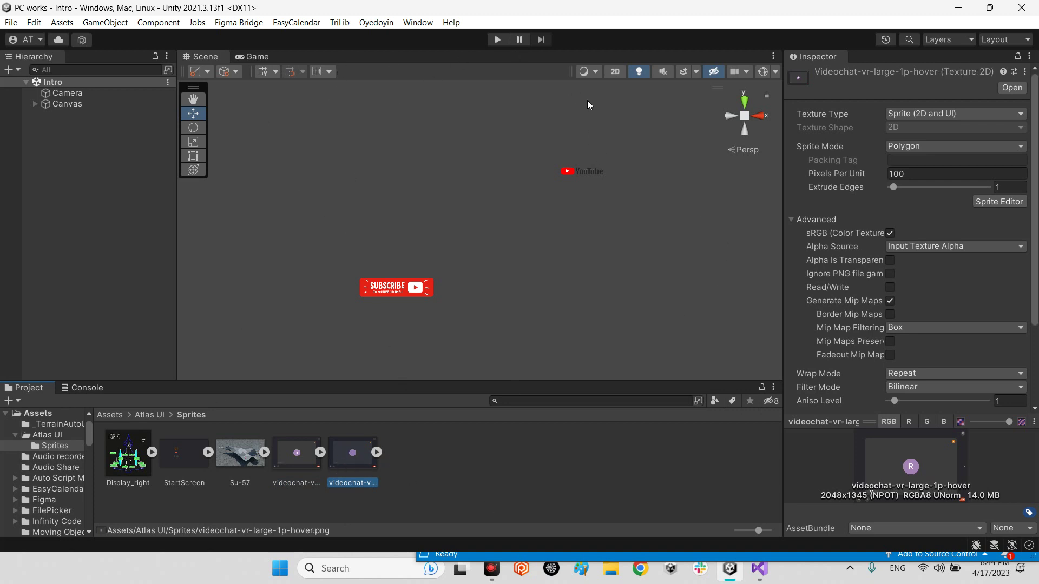
click(285, 452)
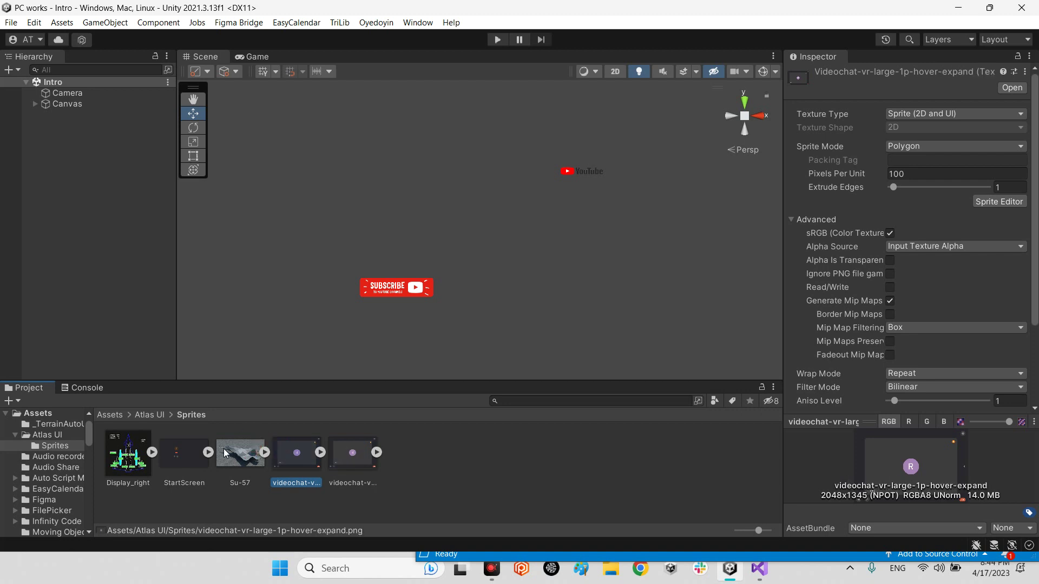
click(235, 455)
click(173, 456)
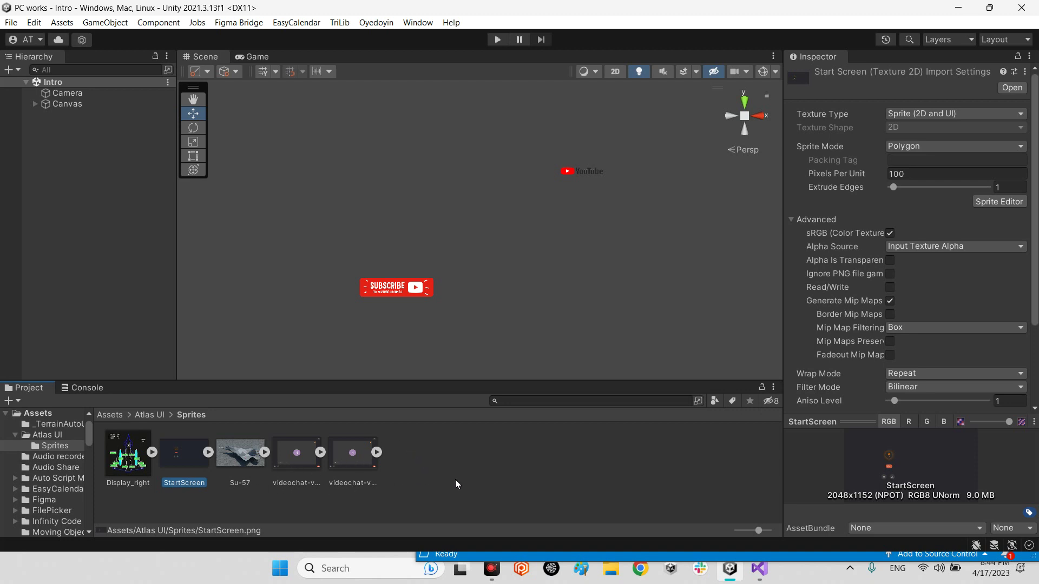
click(149, 414)
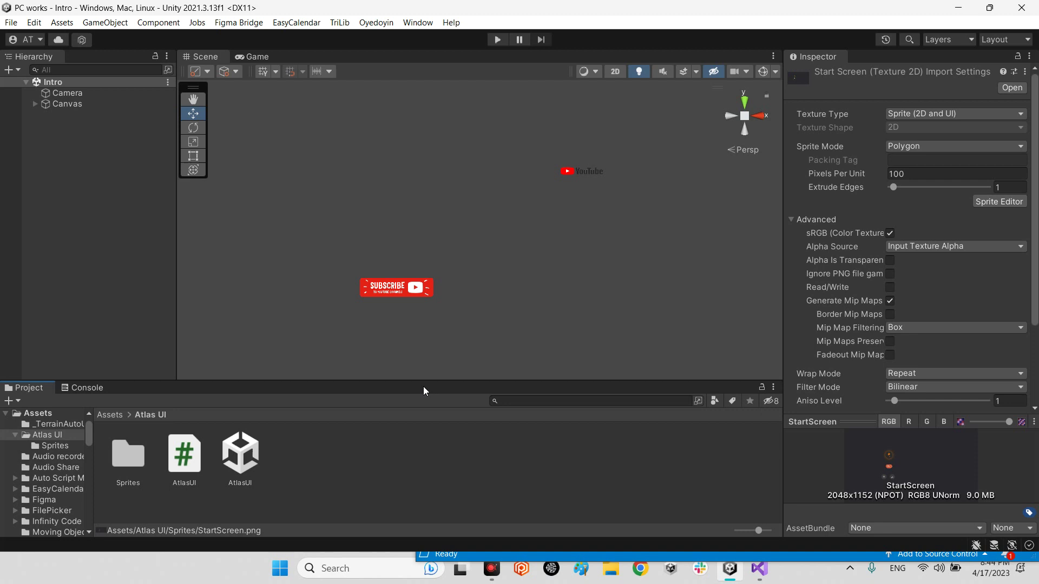
click(418, 23)
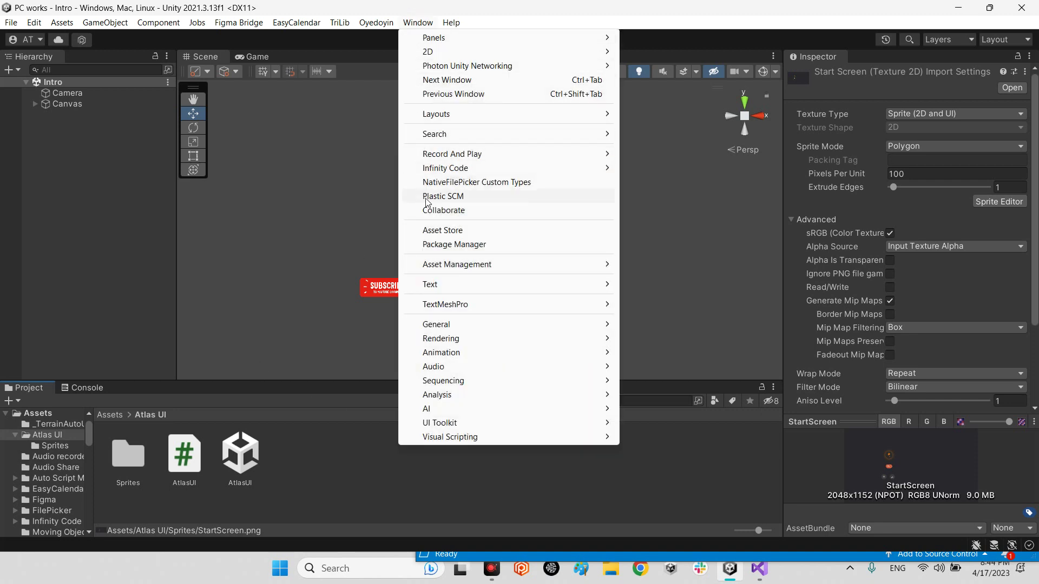
click(445, 244)
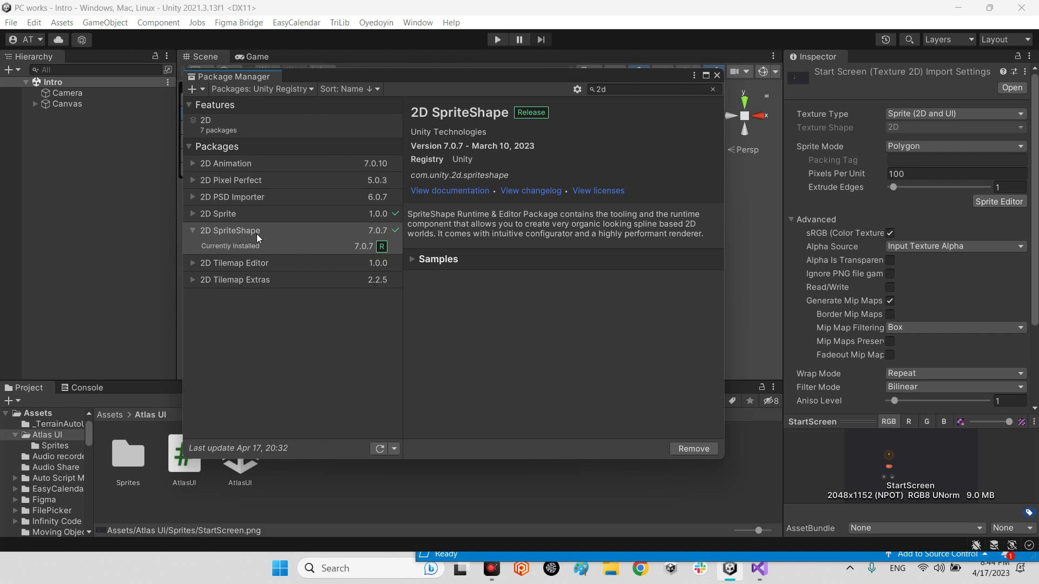
click(716, 78)
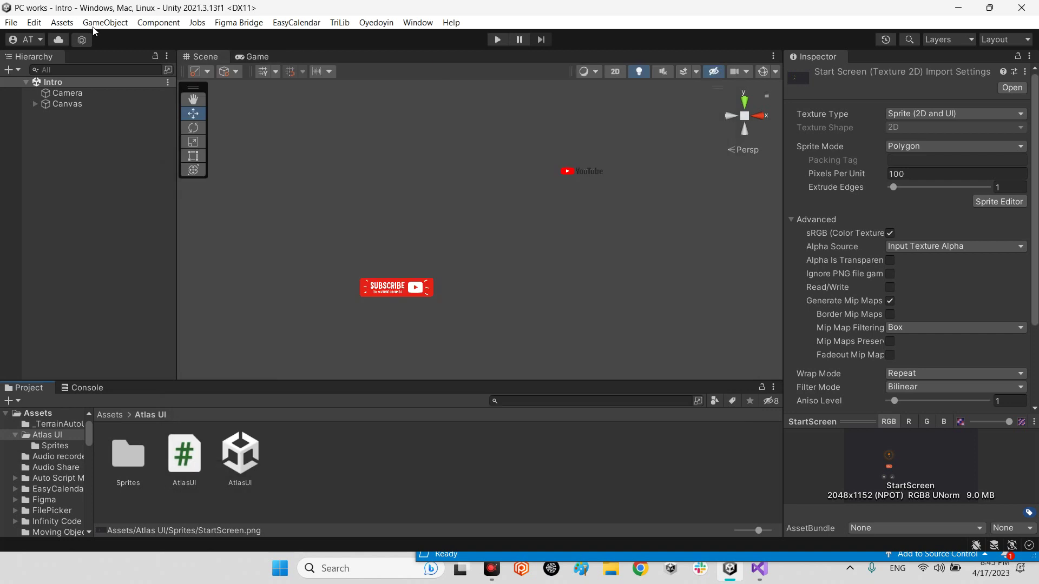
click(34, 22)
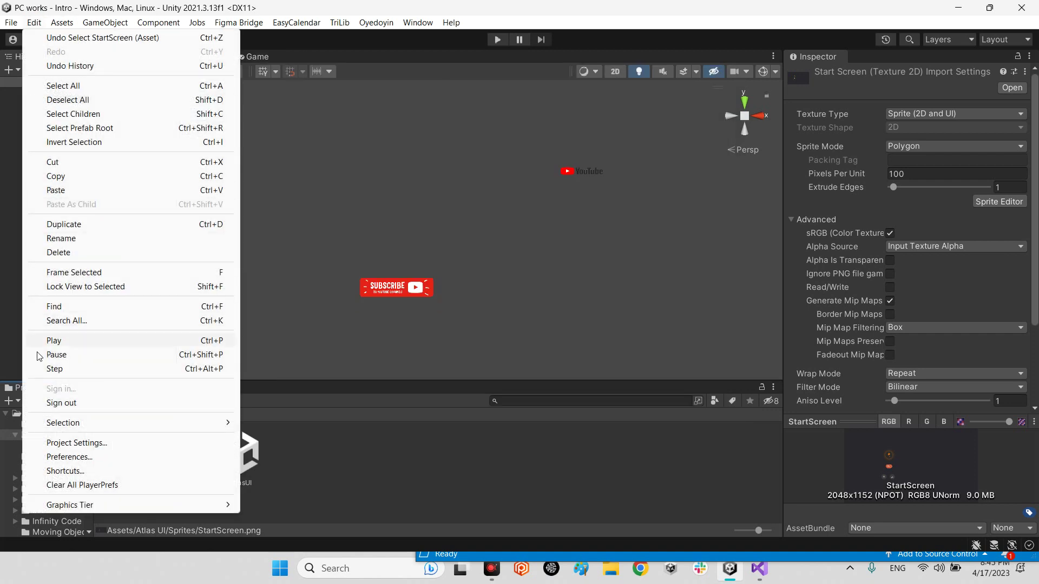
click(76, 443)
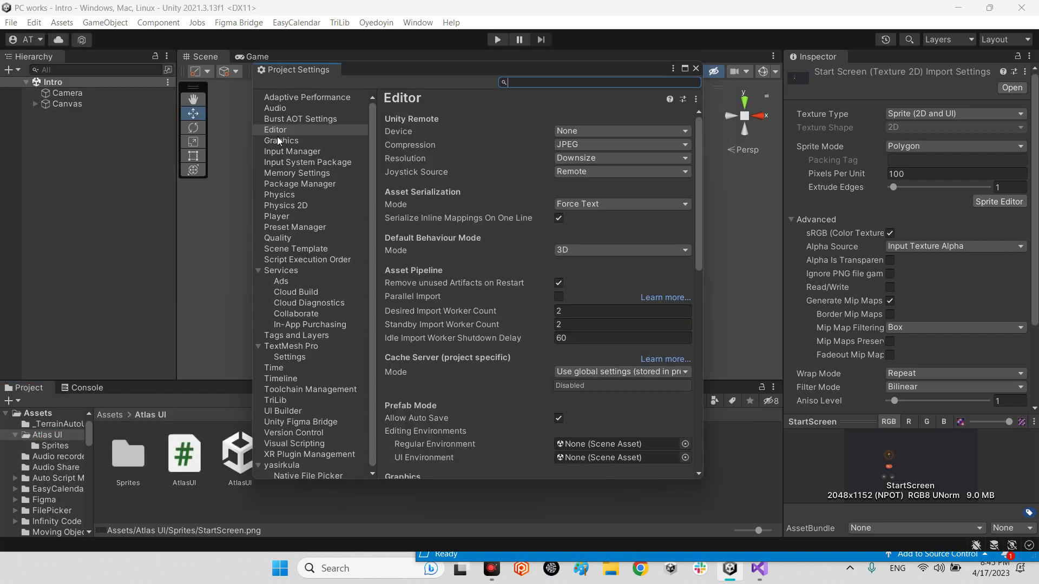
click(275, 131)
scroll(580, 221, down, 5)
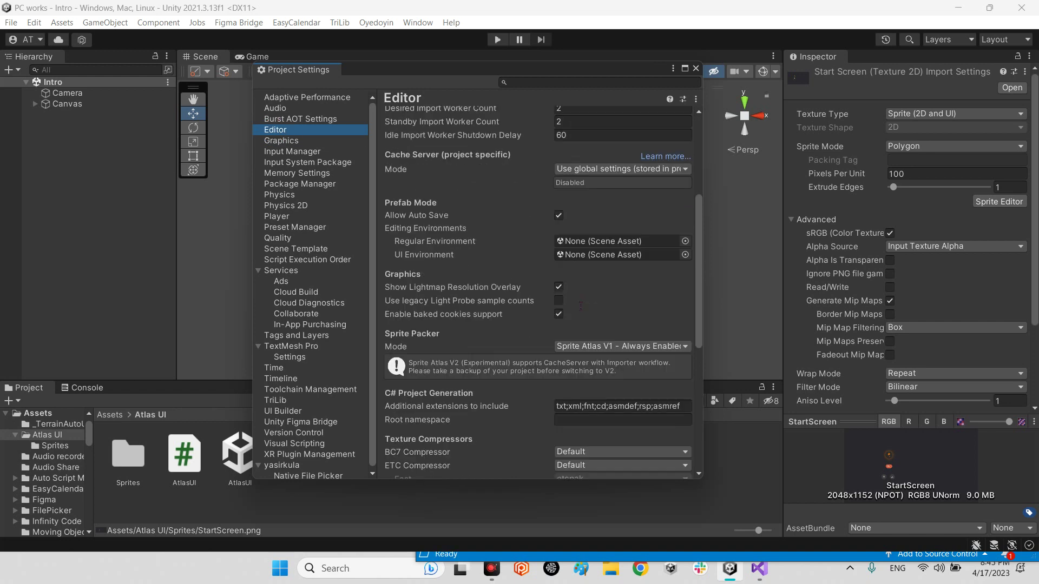
scroll(450, 274, down, 3)
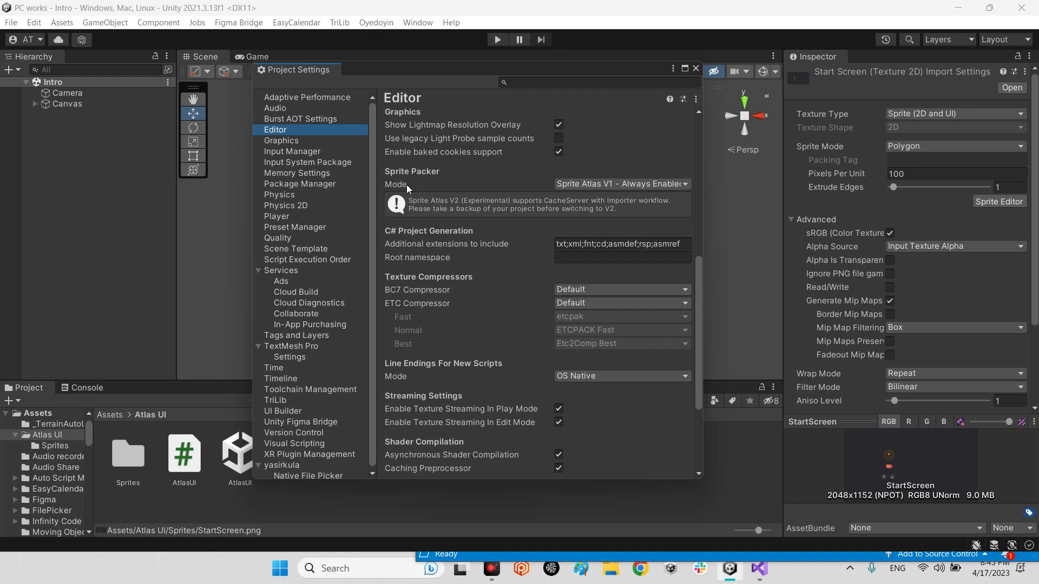
click(616, 184)
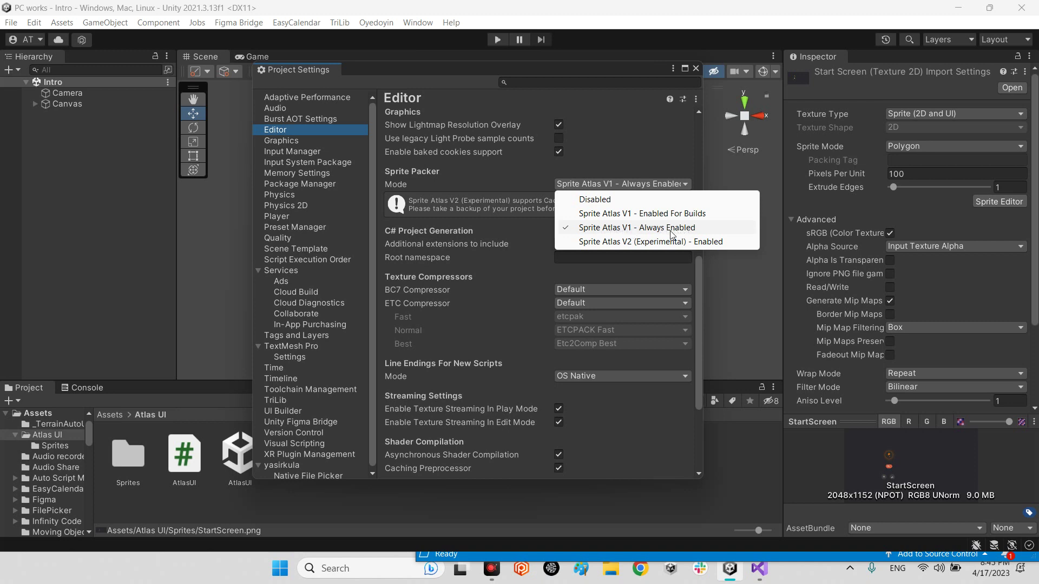
click(692, 230)
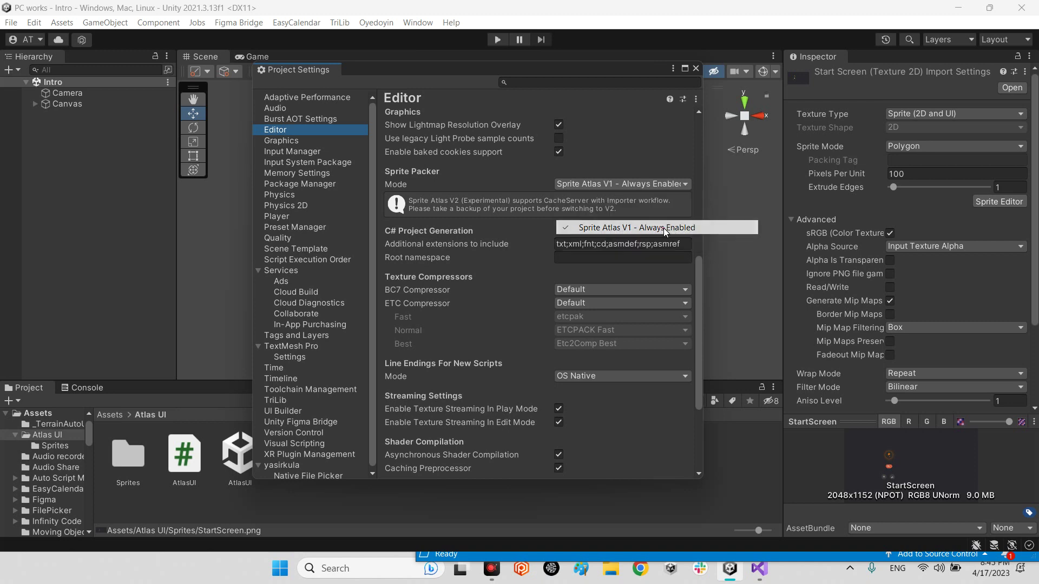
click(698, 73)
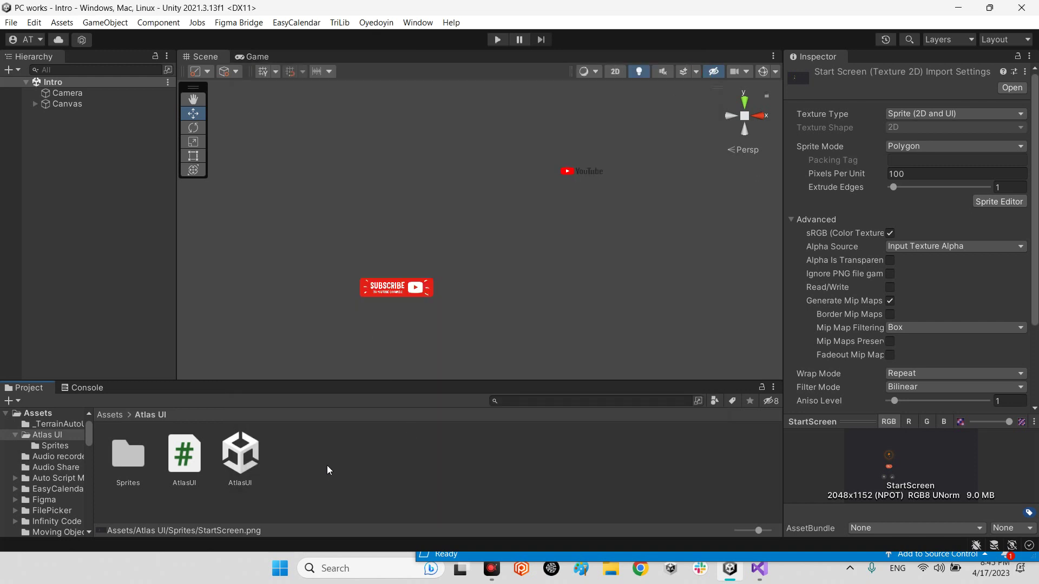
Confirm StartScreen's Texture Type stays Sprite (2D and UI) in the Sprites folder
double_click(122, 450)
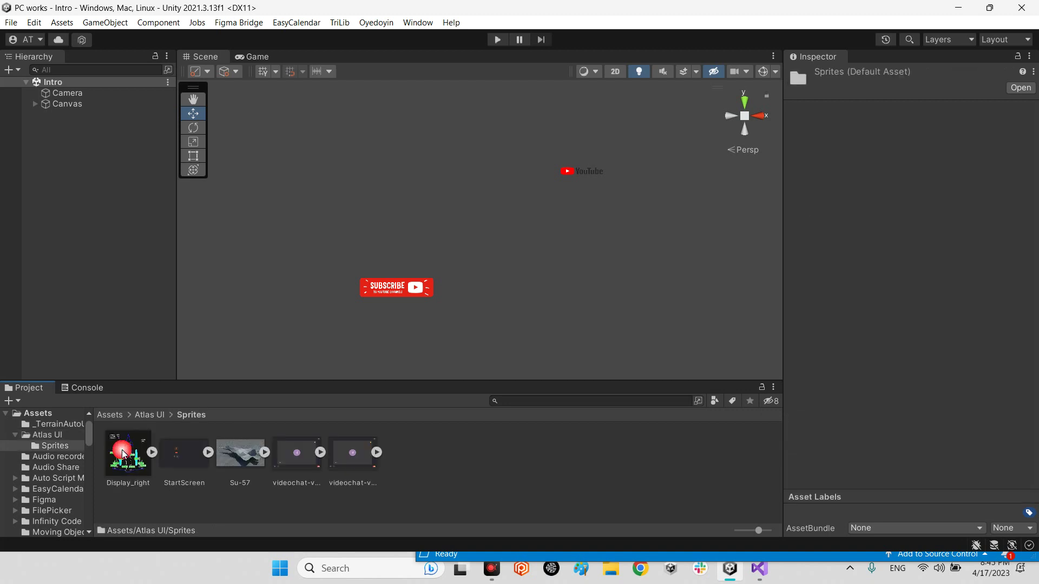
click(133, 459)
click(185, 459)
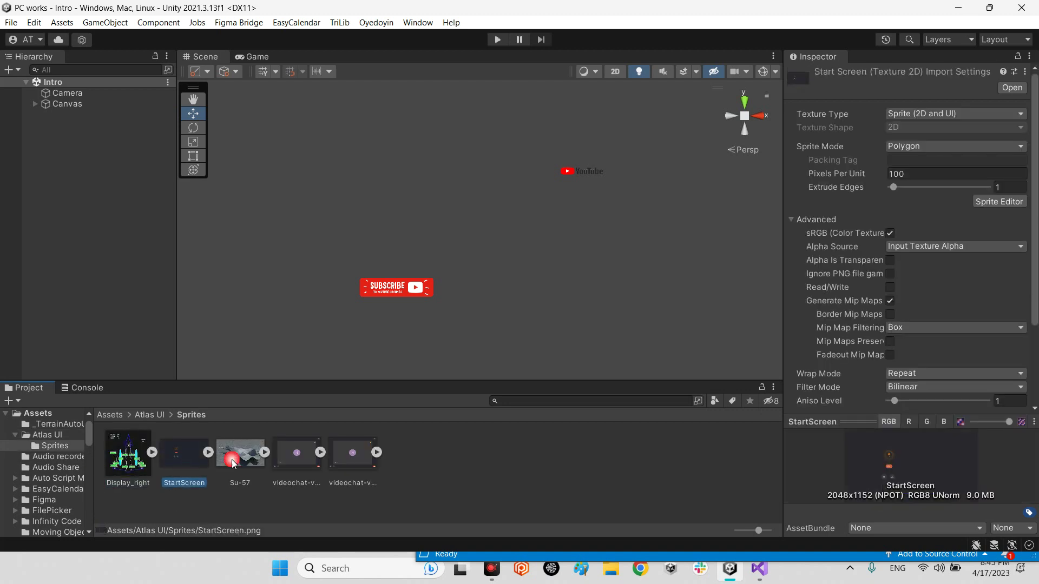
click(929, 117)
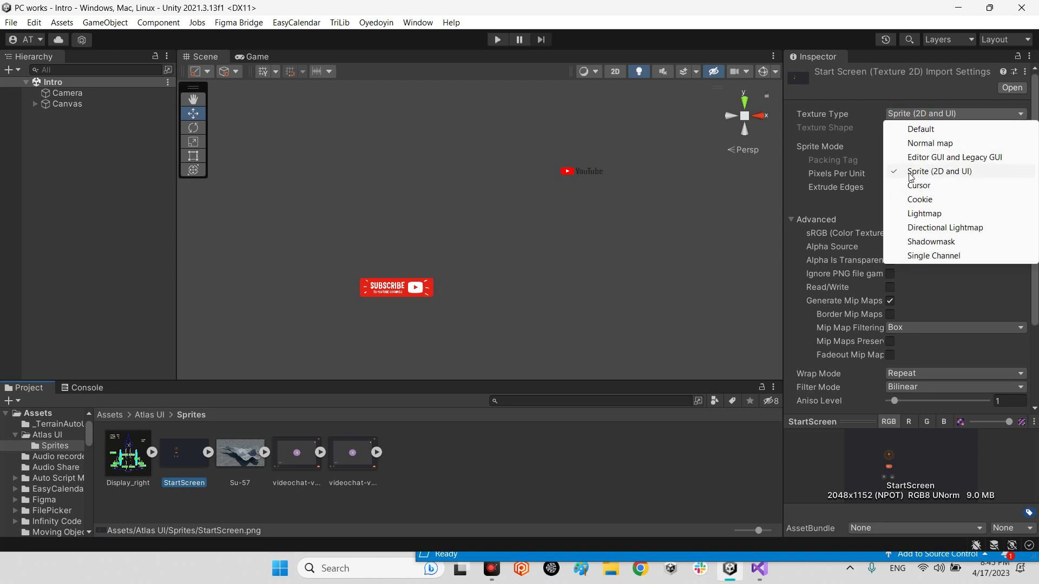
click(517, 174)
Check the Su-57 and videochat sprites, then select the AtlasUI script in Atlas UI
click(241, 459)
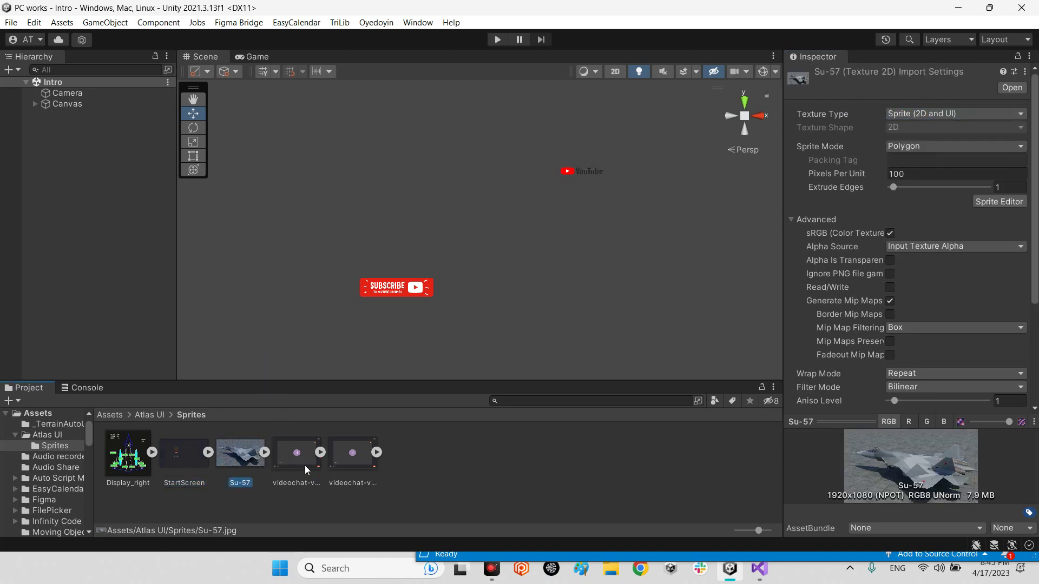
click(296, 459)
click(353, 459)
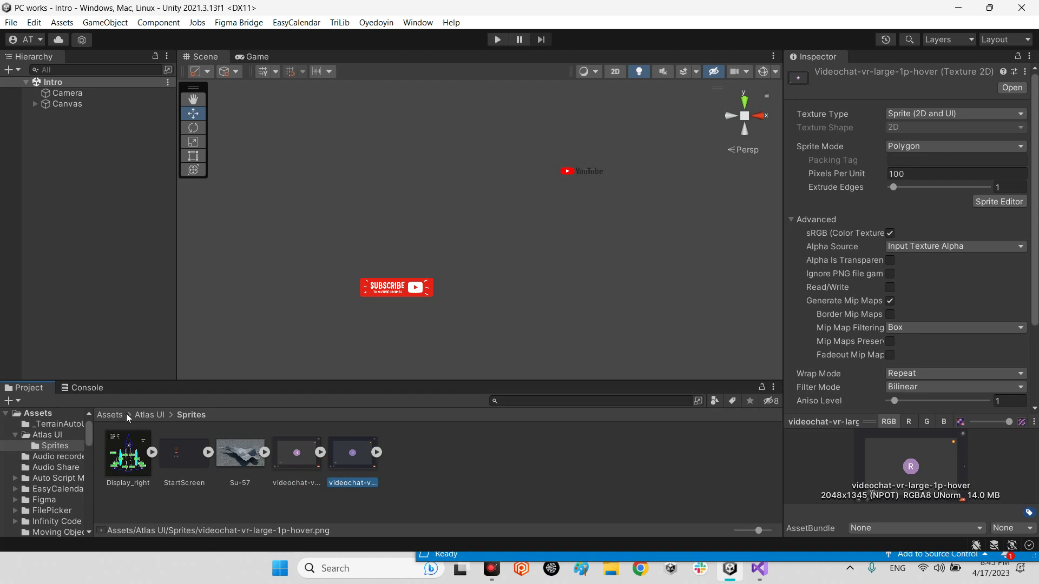
click(146, 415)
click(184, 463)
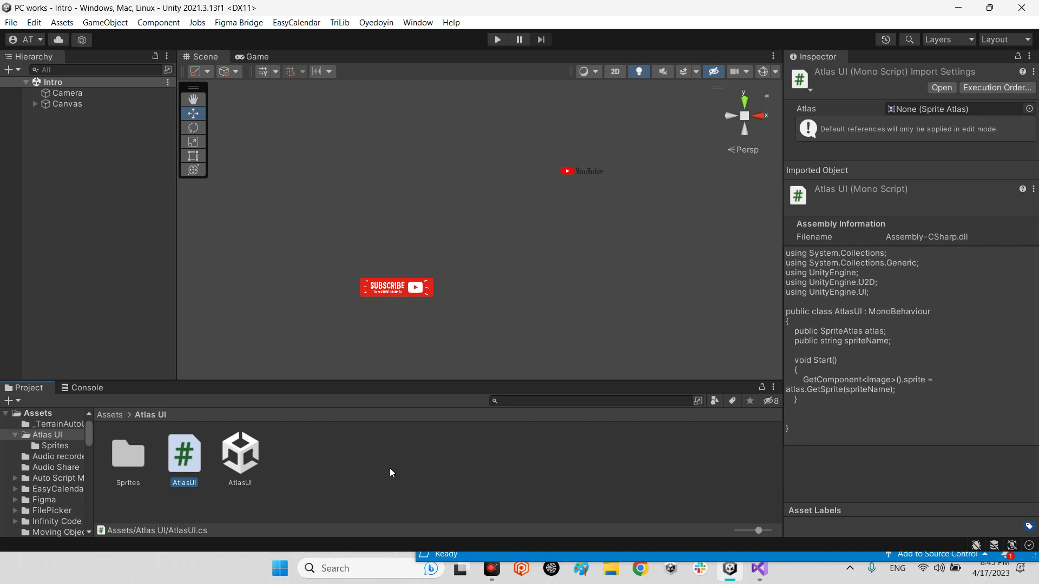
Open the AtlasUI script in Visual Studio with the editor window maximized
double_click(189, 459)
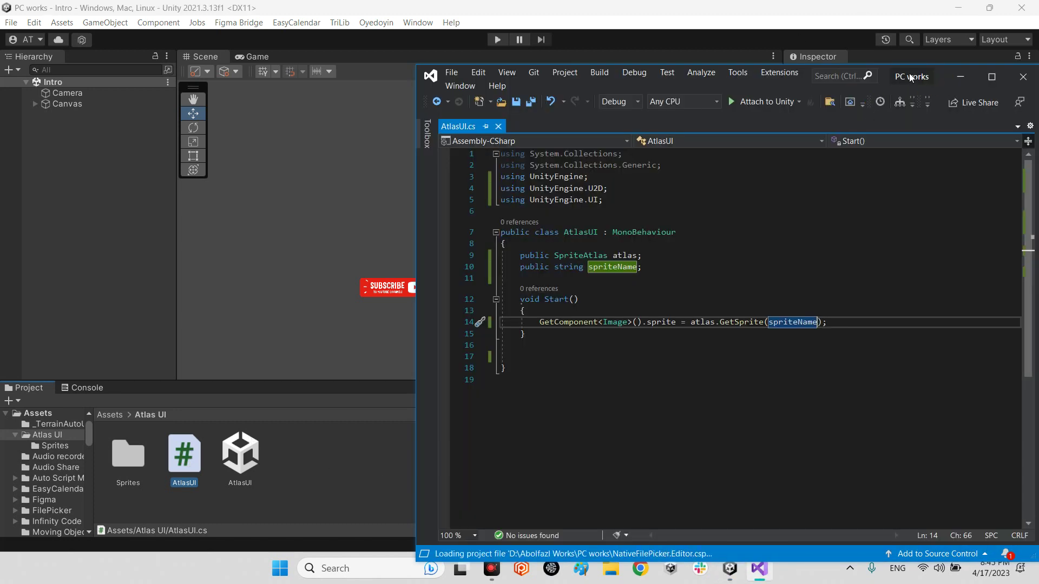
click(960, 76)
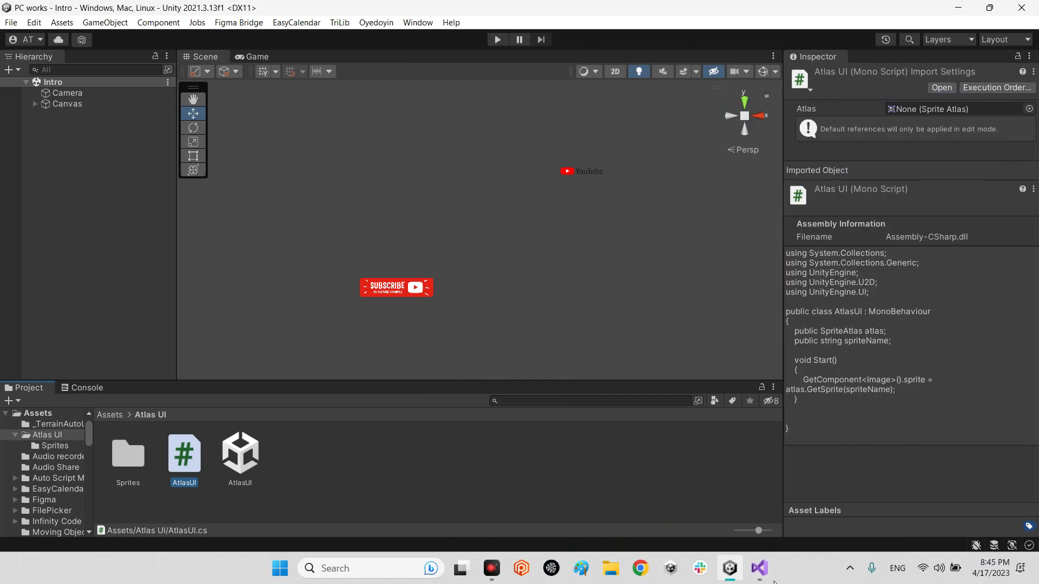
click(758, 568)
click(981, 93)
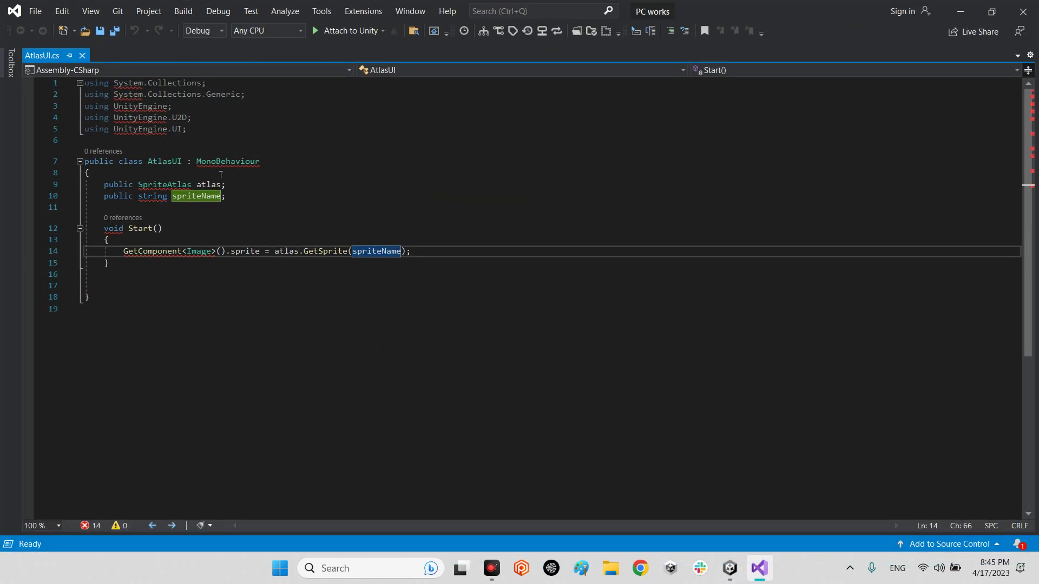
Review the U2D using, atlas field and GetSprite(spriteName) call, then return to Unity
click(222, 130)
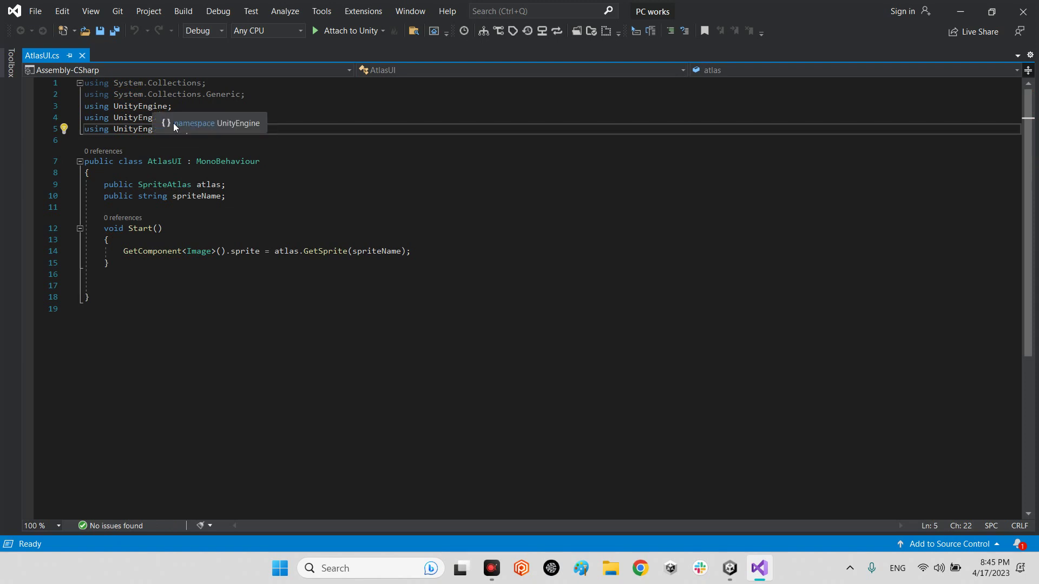
mouse_move(172, 118)
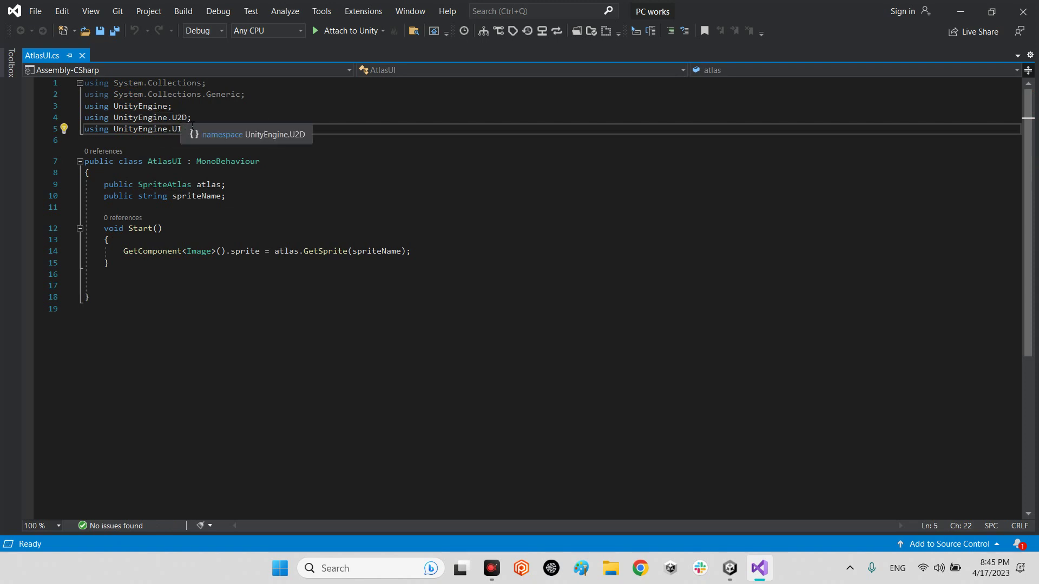
drag(192, 118, 83, 117)
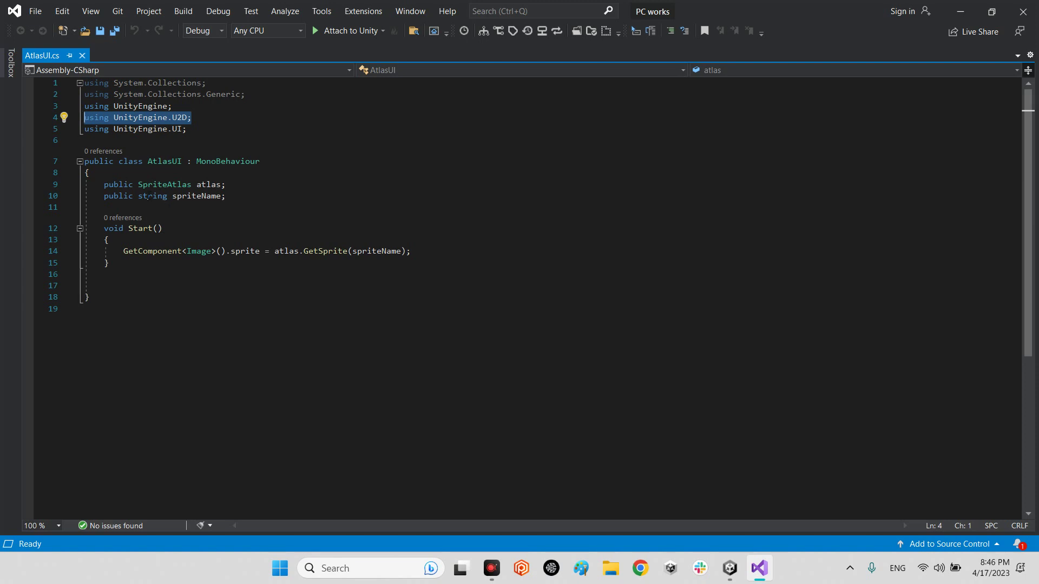
mouse_move(165, 184)
double_click(210, 184)
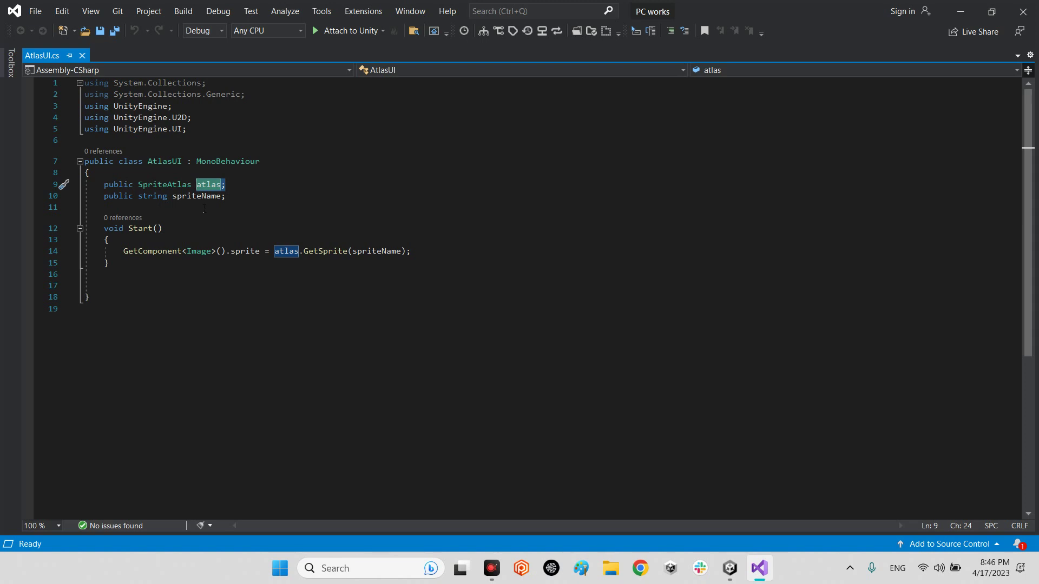
click(191, 251)
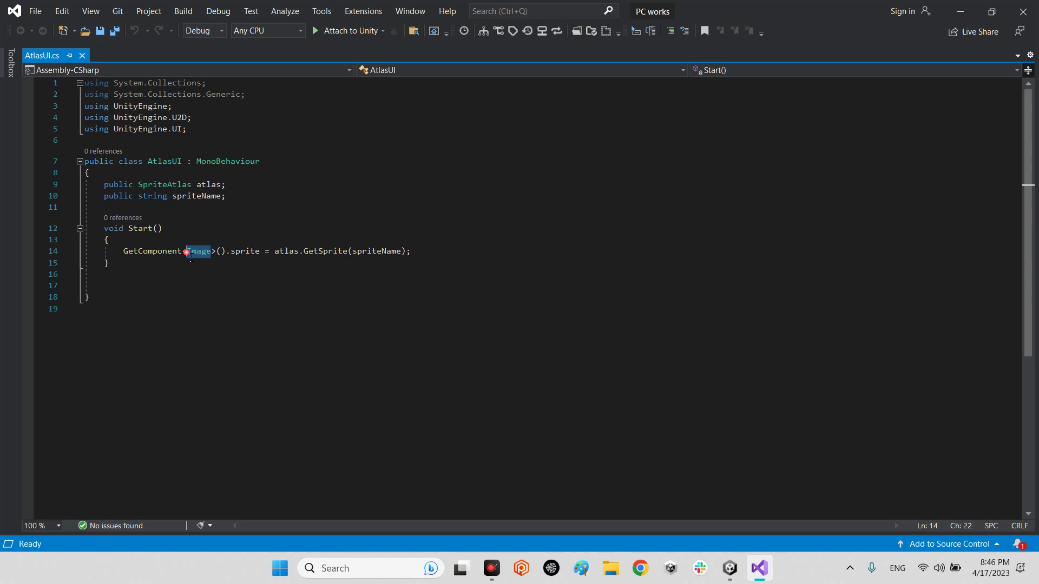
double_click(198, 250)
double_click(377, 250)
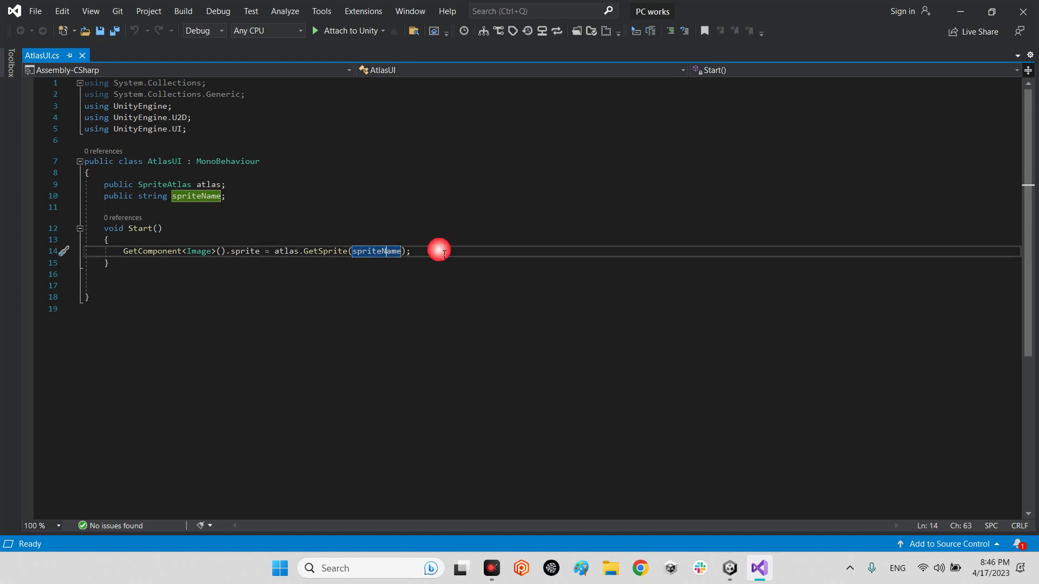
mouse_move(438, 250)
mouse_down()
mouse_move(106, 208)
mouse_move(84, 184)
mouse_up()
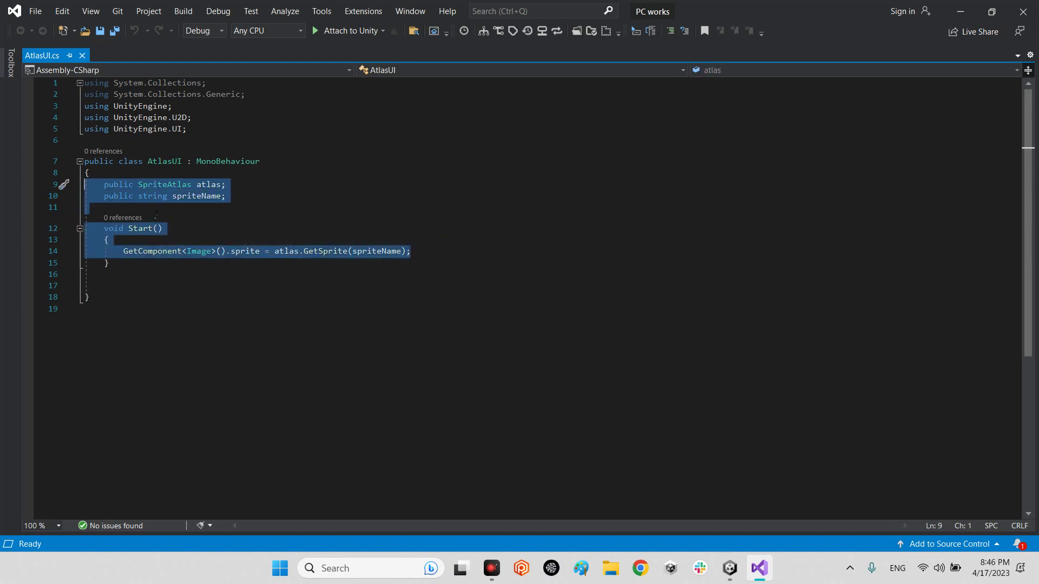
click(729, 568)
click(301, 469)
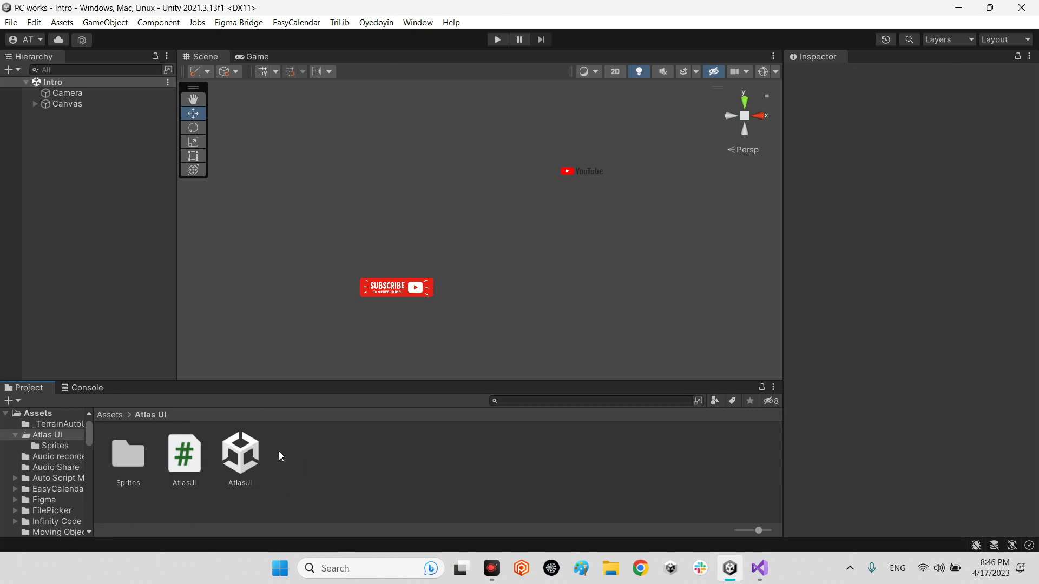
Create a Sprite Atlas asset in the Atlas UI folder named MyAtlas
right_click(294, 451)
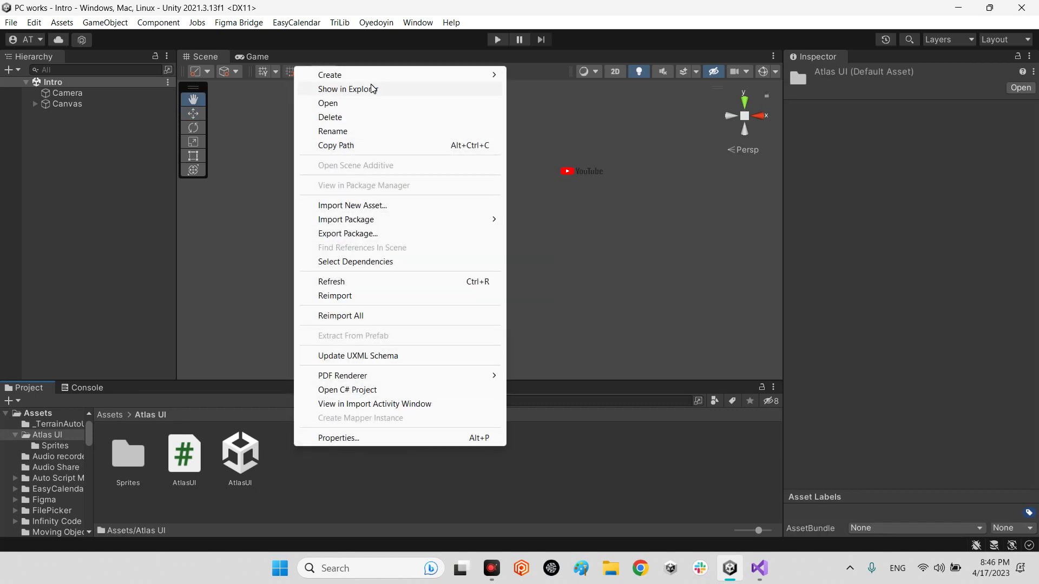
mouse_move(330, 75)
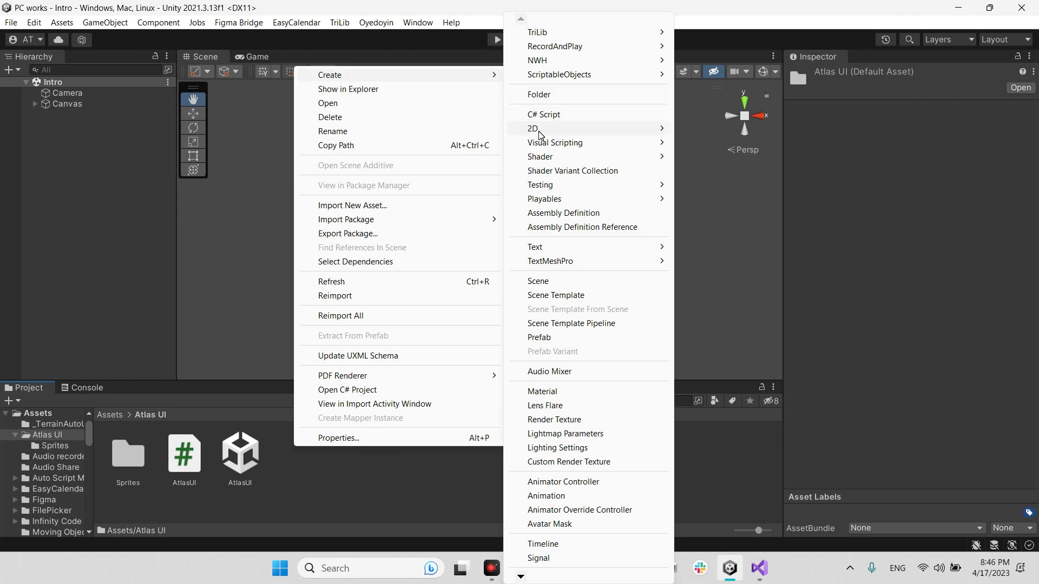
mouse_move(568, 129)
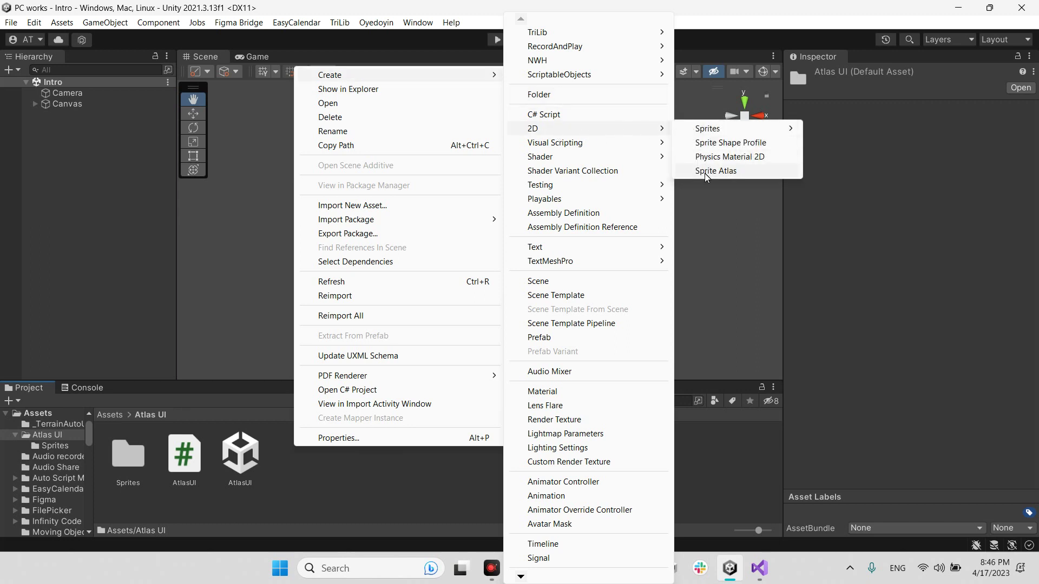
click(705, 172)
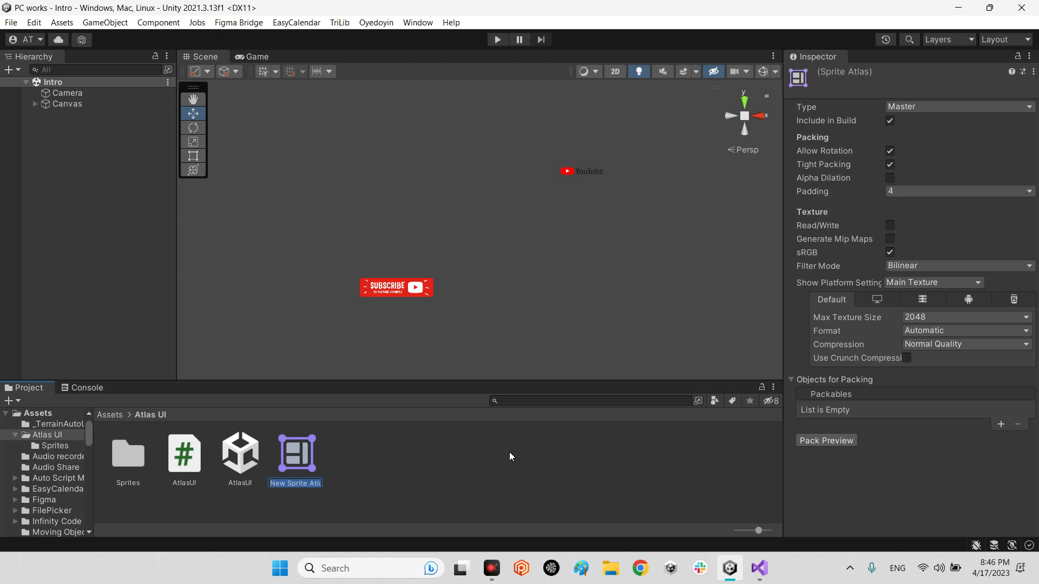
text(A)
text(tla)
text(s)
key(Home)
text(My)
key(Return)
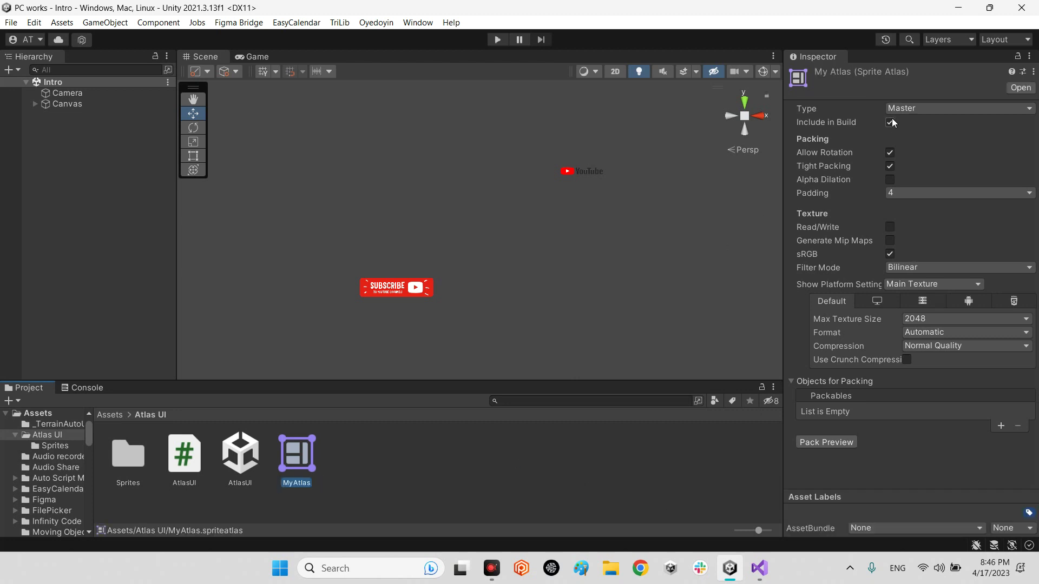
click(904, 110)
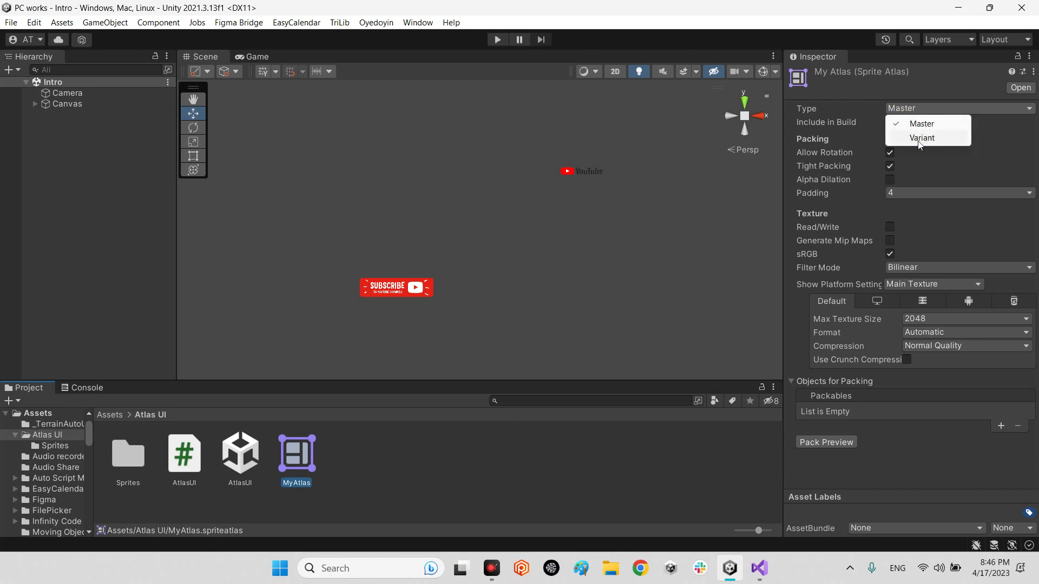
click(917, 124)
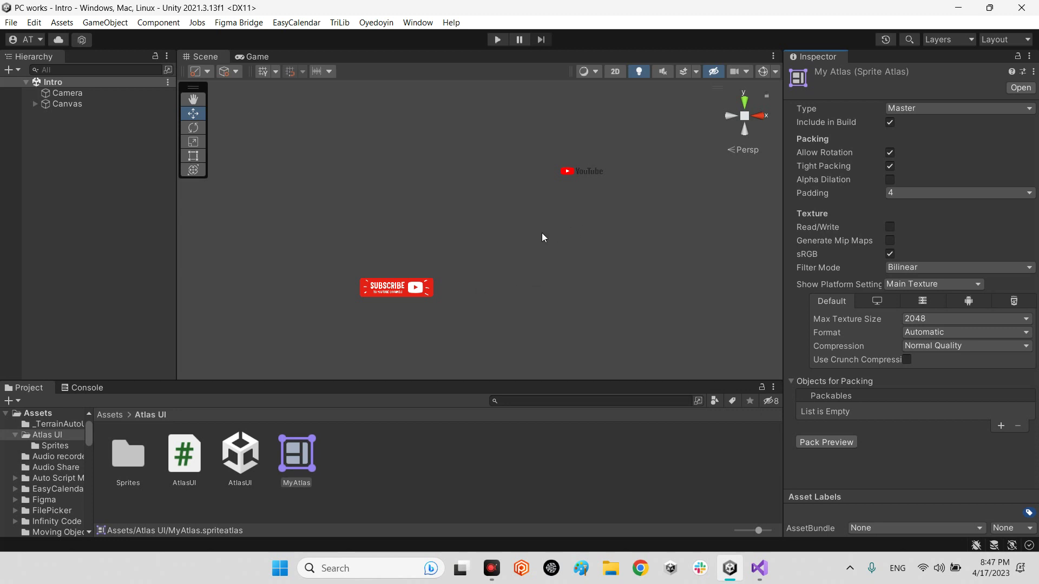
click(894, 194)
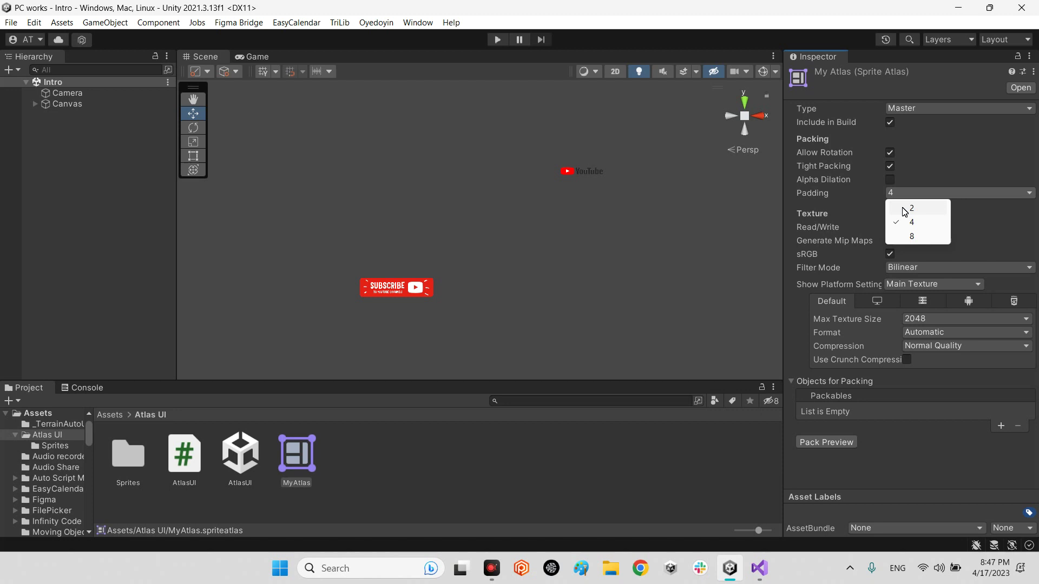
click(907, 223)
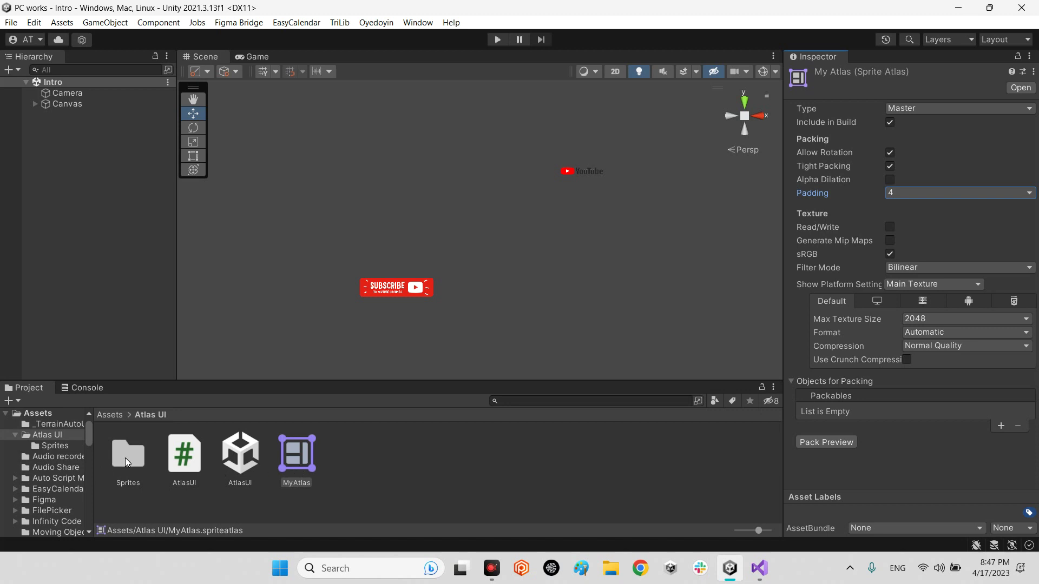
Add the Assets/Atlas UI/Sprites folder to MyAtlas's objects for packing
drag(125, 458, 886, 413)
click(1001, 425)
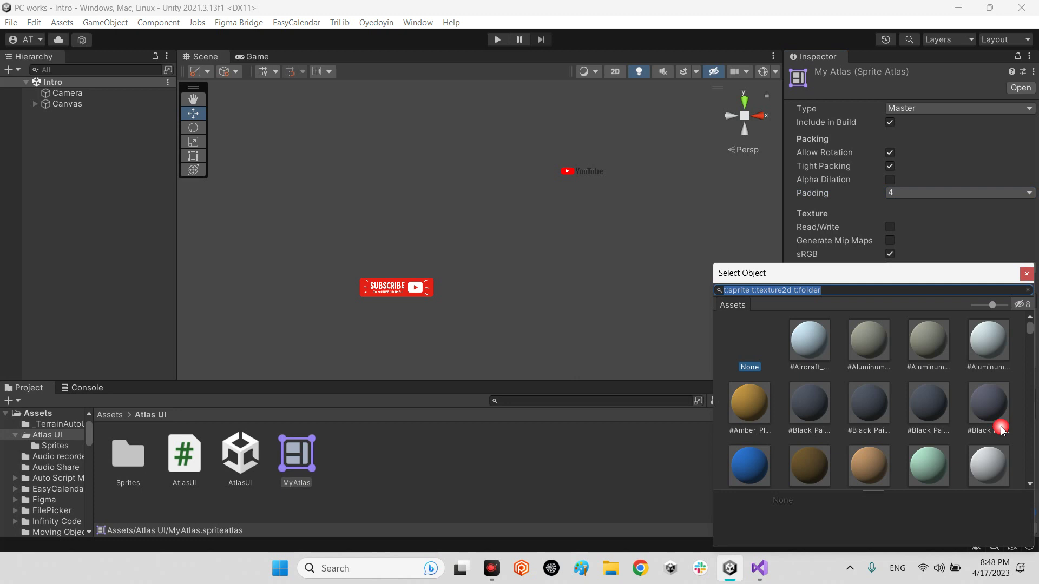
text(sprites)
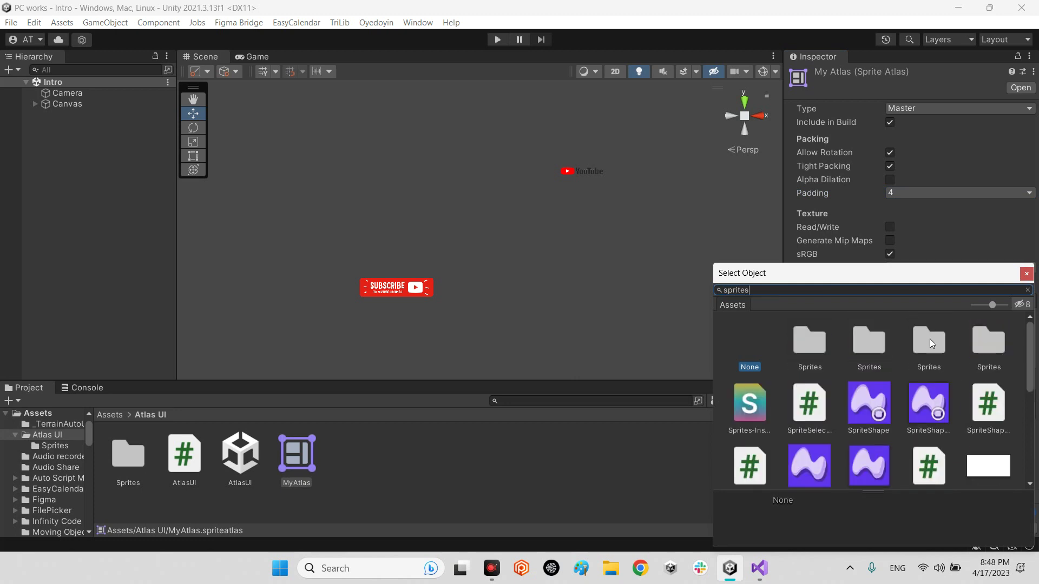
click(800, 346)
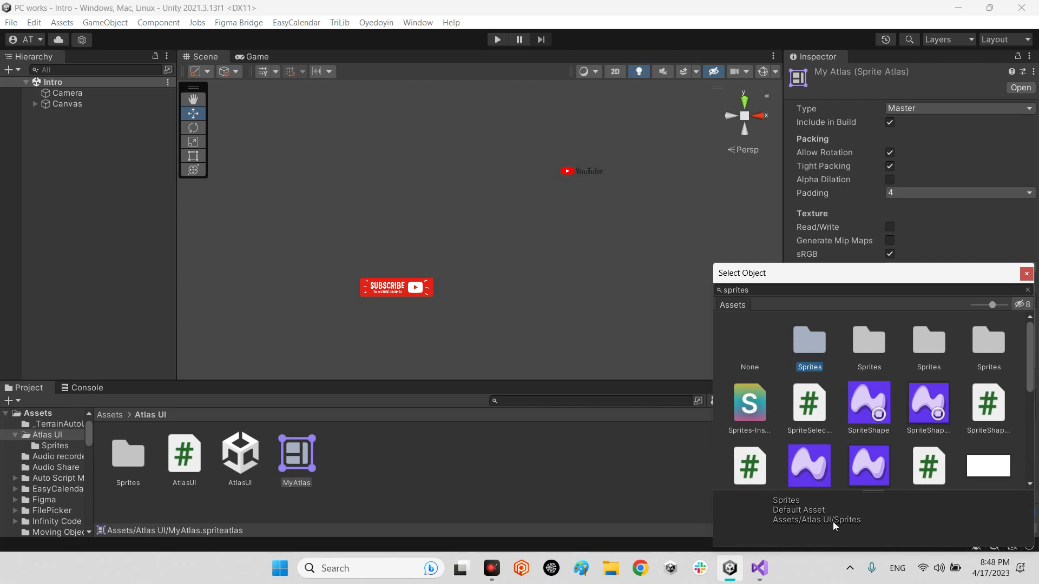
double_click(807, 344)
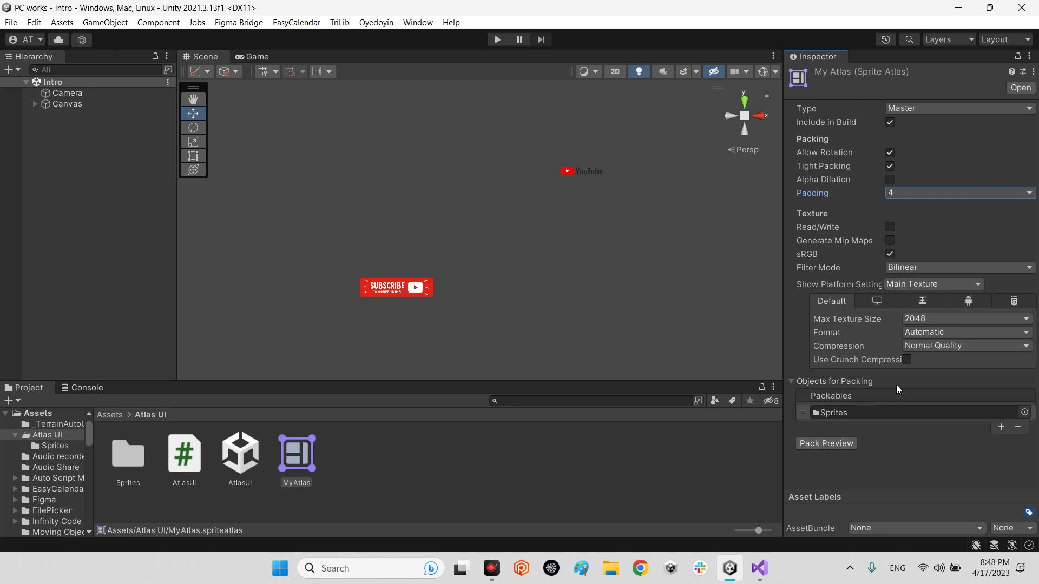
Raise MyAtlas's Max Texture Size to 8192 and run Pack Preview
click(923, 320)
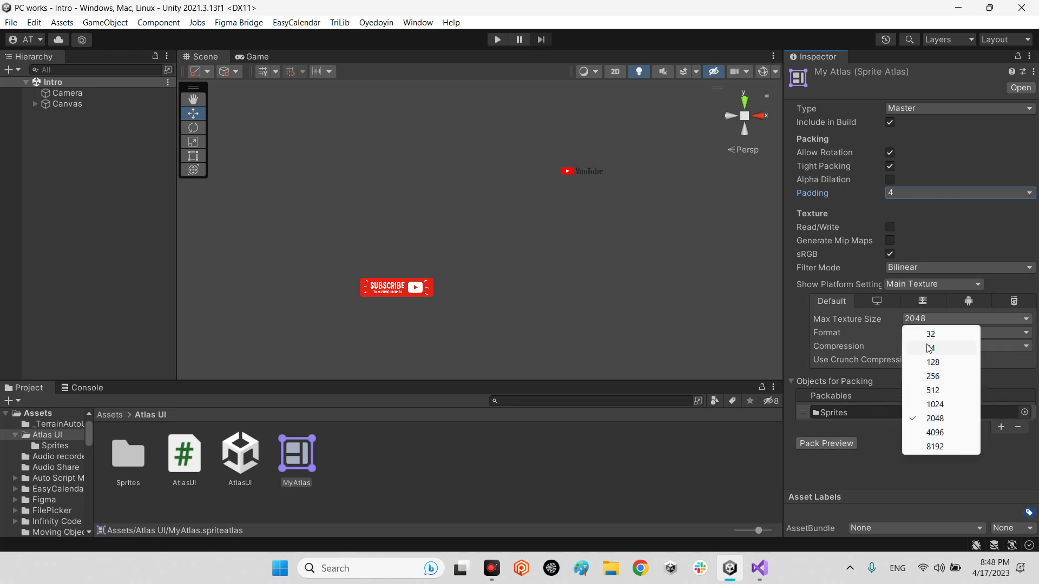
click(932, 449)
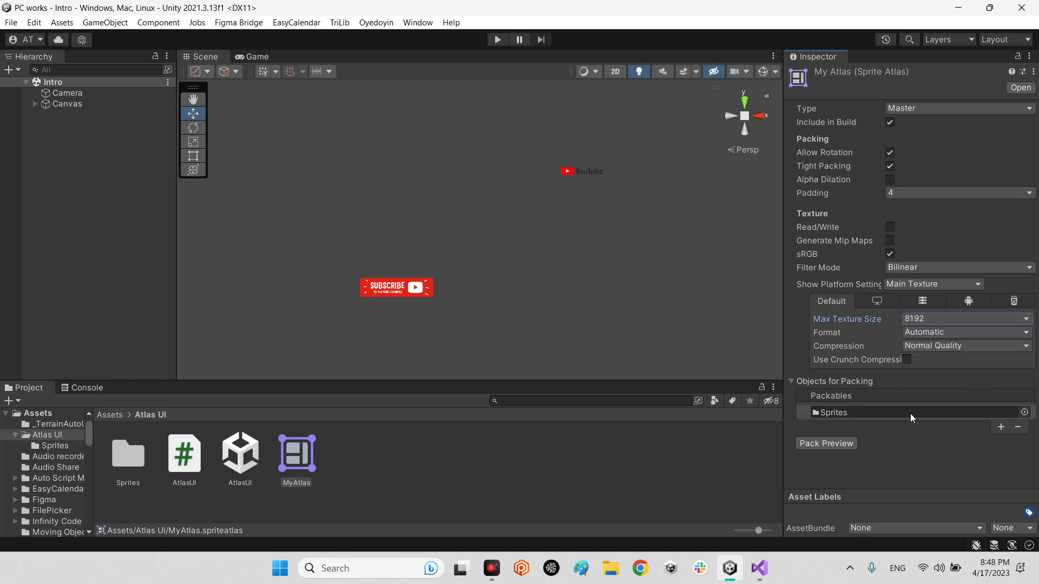
click(834, 447)
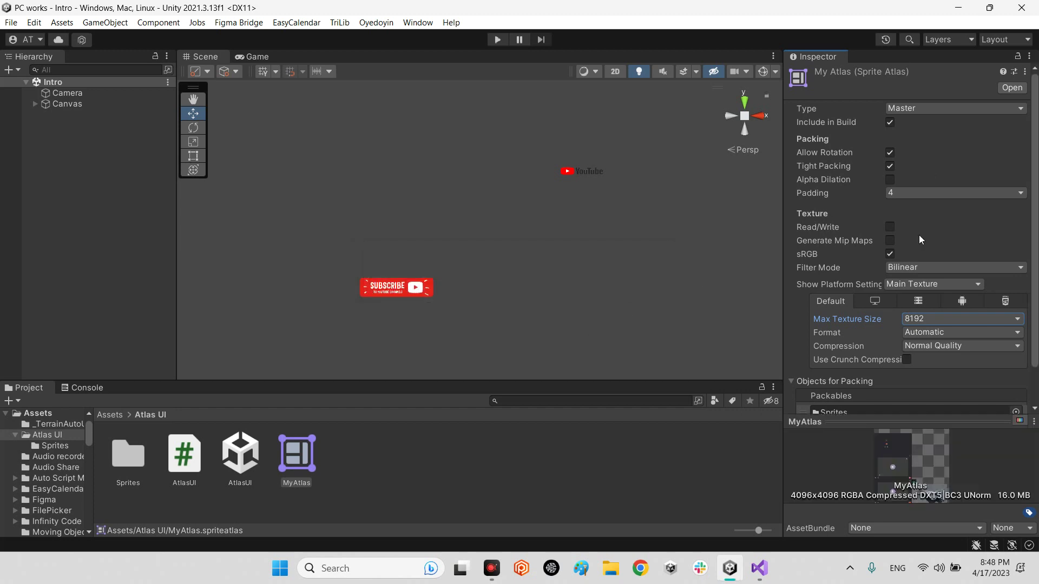
Resize the preview pane to inspect the packed 4096x4096 atlas
mouse_move(868, 421)
mouse_down()
mouse_move(869, 257)
mouse_move(869, 273)
mouse_up()
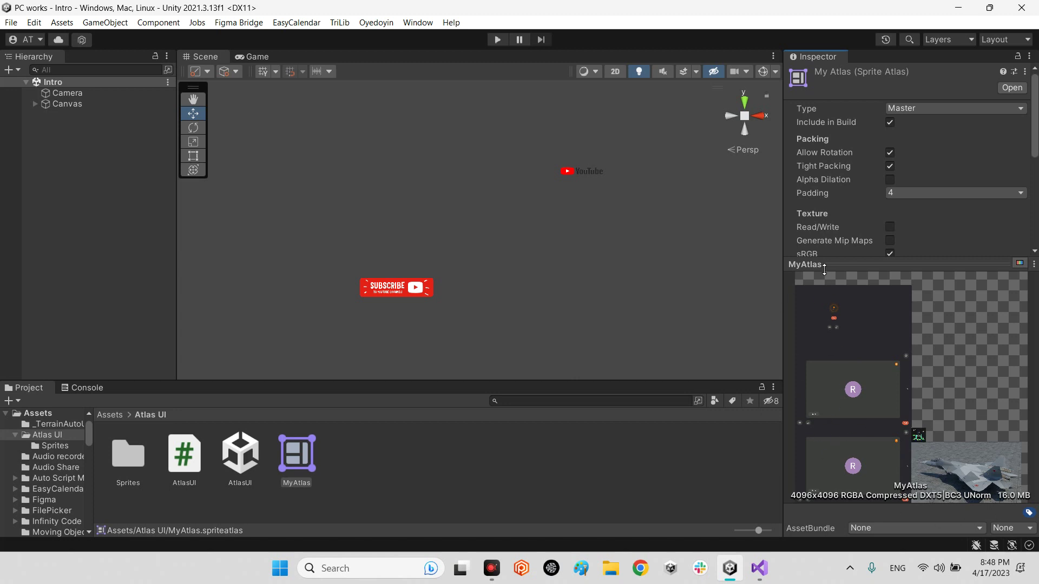
drag(824, 274, 825, 316)
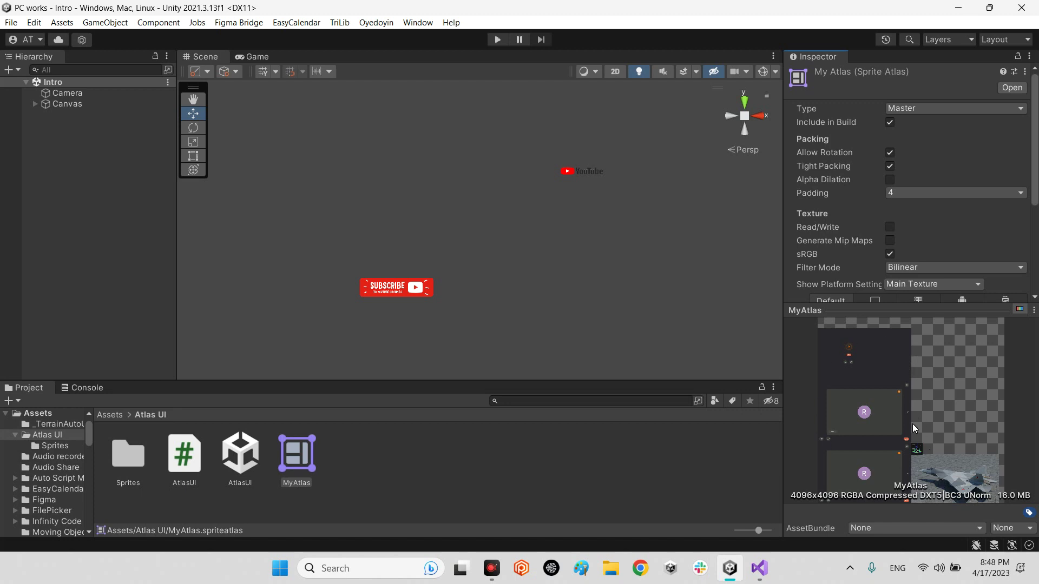
drag(809, 322, 810, 425)
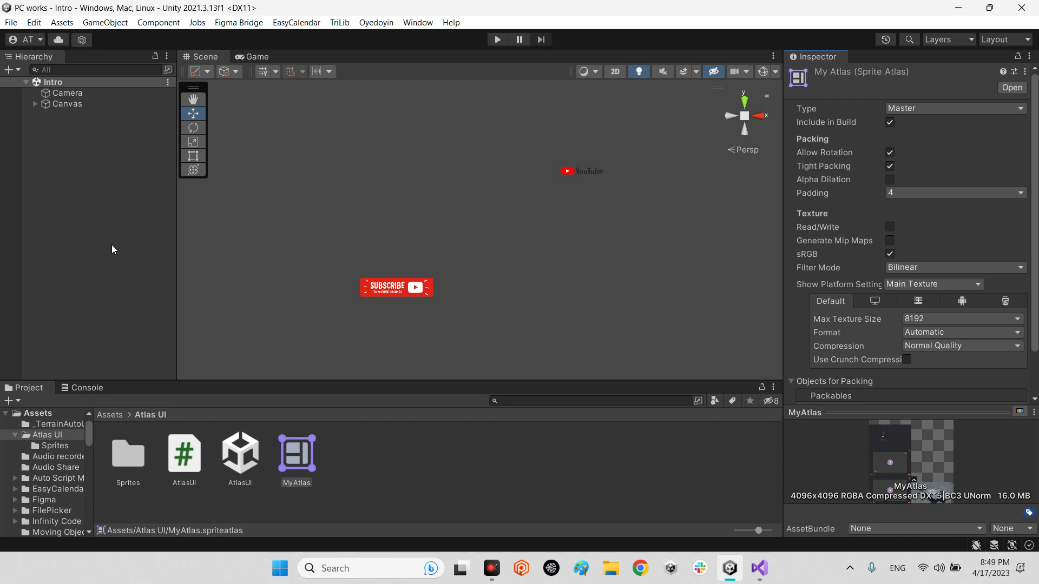
Attach the AtlasUI script to the Canvas Image and assign MyAtlas as its atlas
double_click(240, 453)
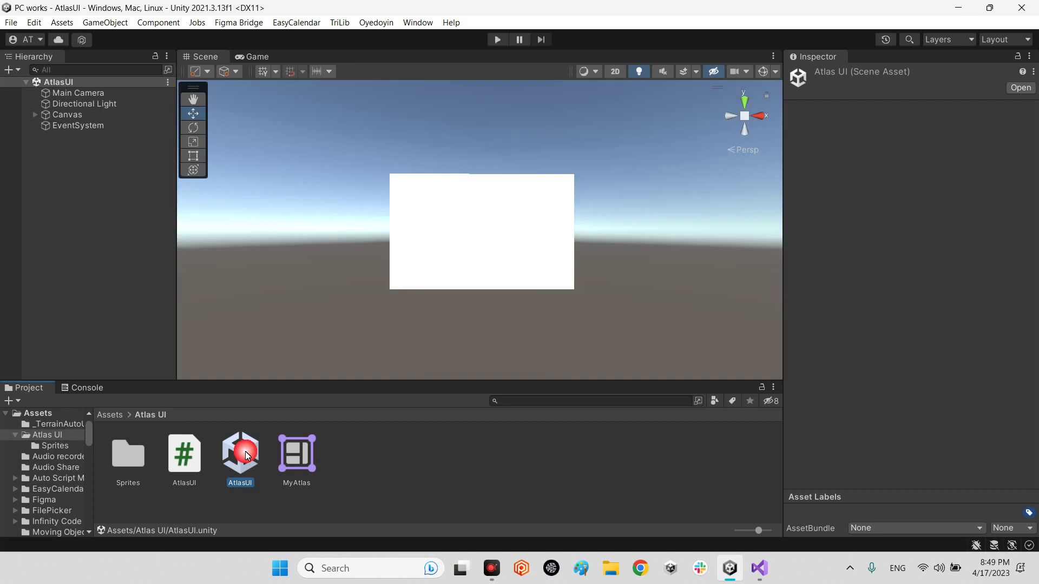
click(49, 115)
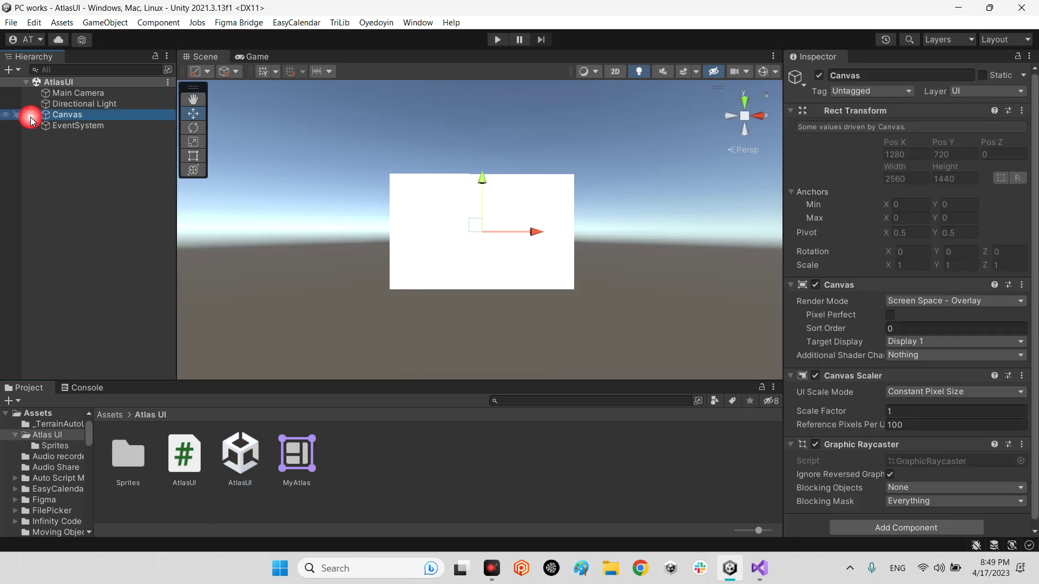
click(77, 136)
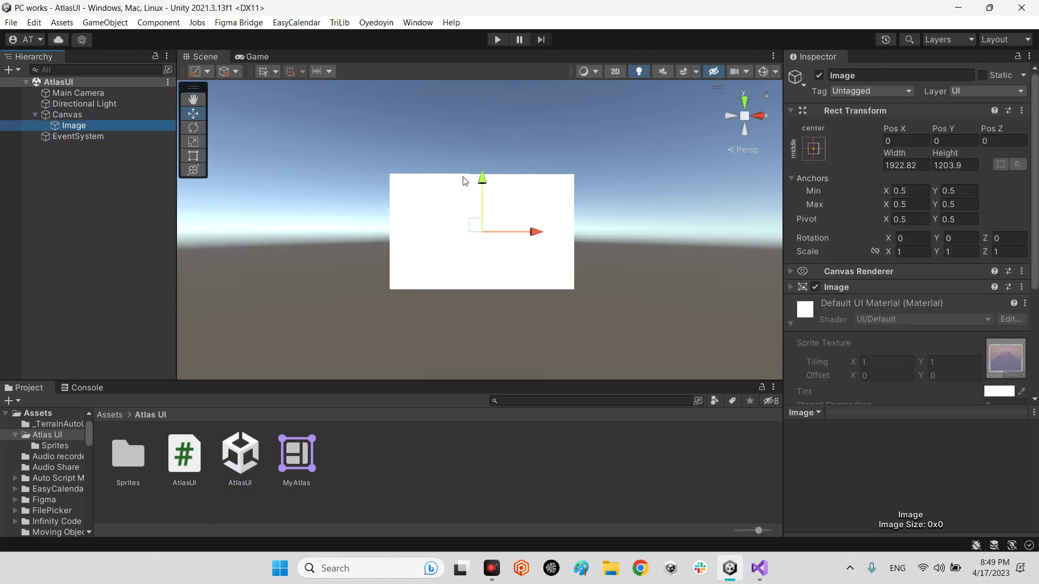
click(836, 308)
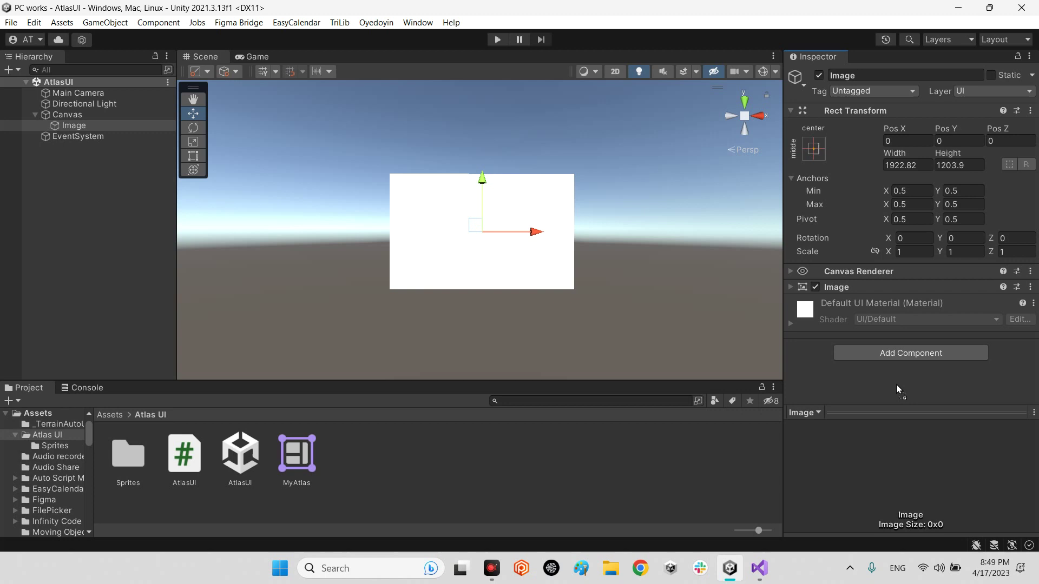
drag(184, 453, 897, 326)
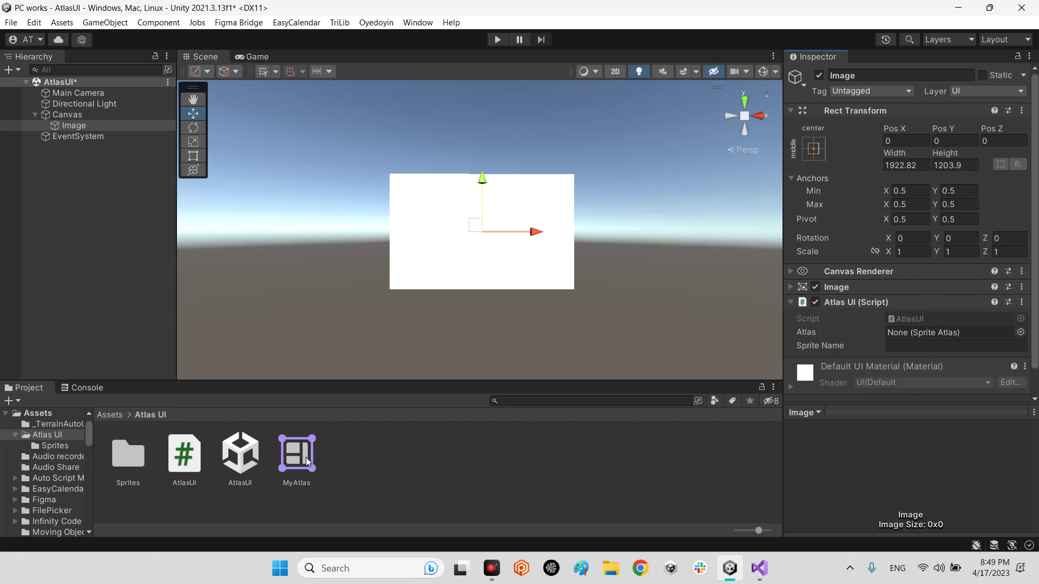
drag(299, 450, 926, 306)
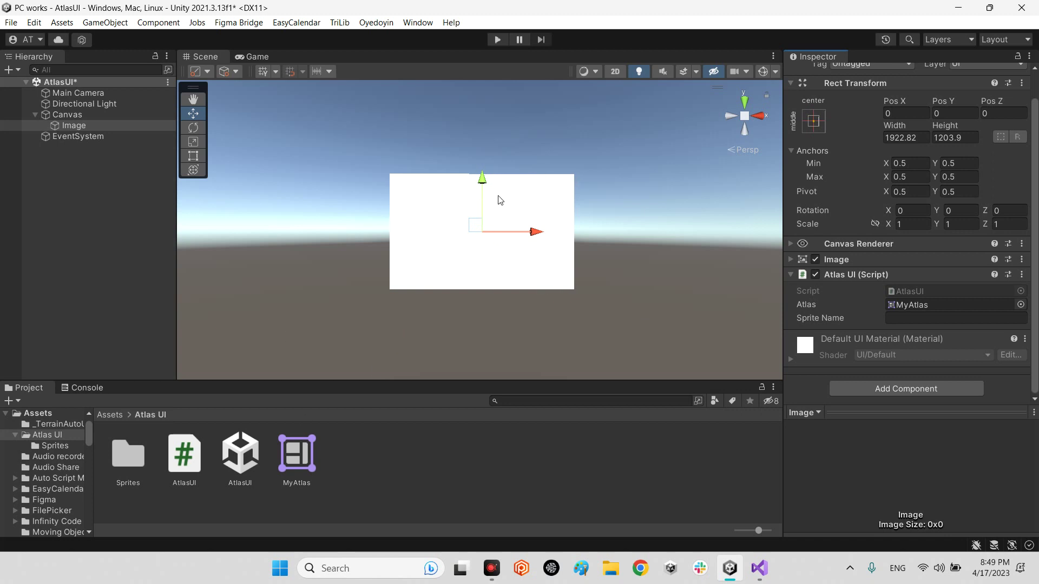
Set the Image's Sprite Name to Su-57 and enter play mode
double_click(127, 454)
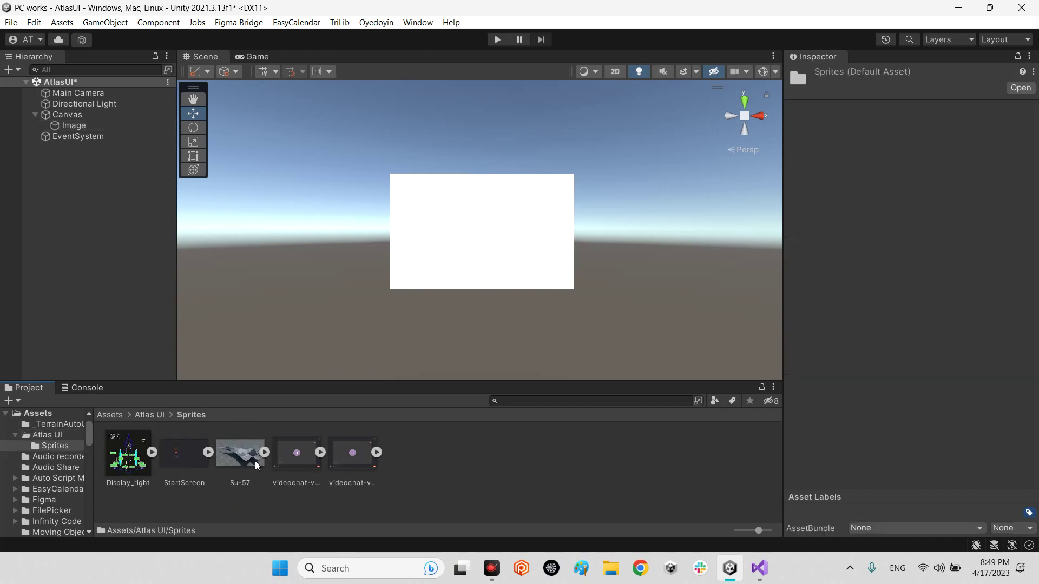
click(244, 473)
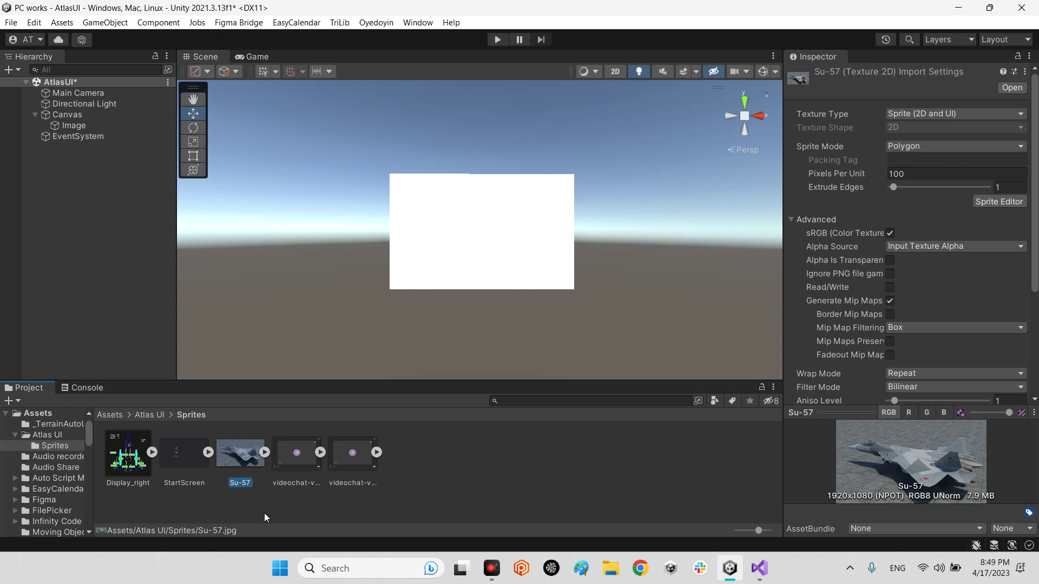
click(150, 415)
click(73, 125)
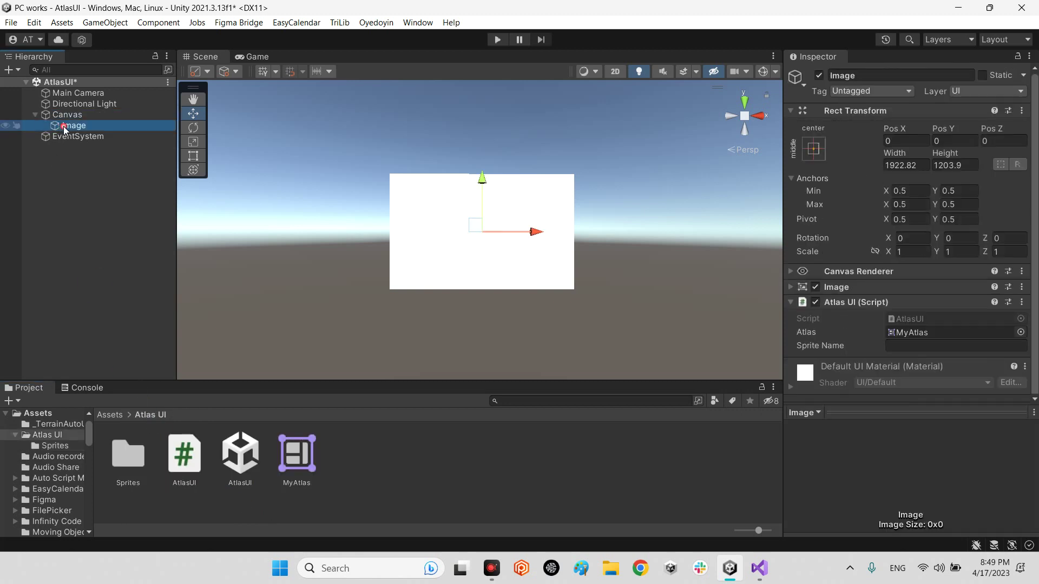
click(949, 346)
text(Su-57)
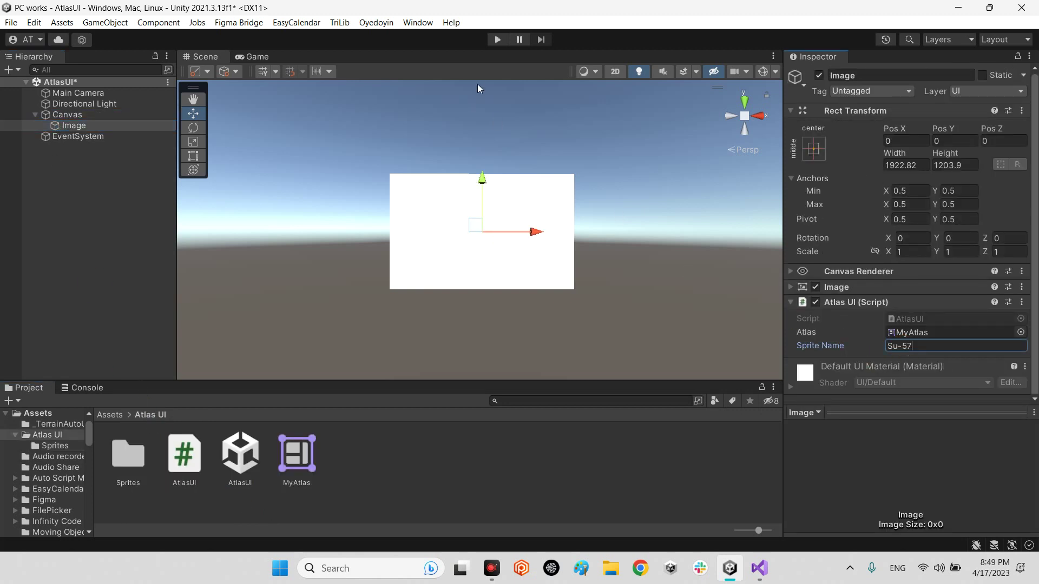
click(498, 39)
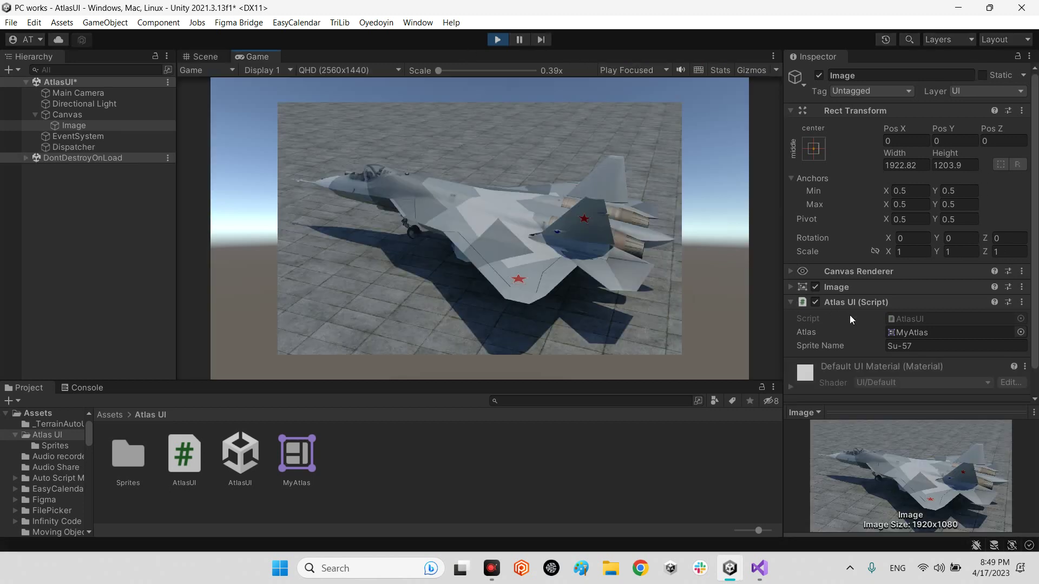
Expand the Image component, move the Scene camera toward the image, and stop play mode
click(844, 288)
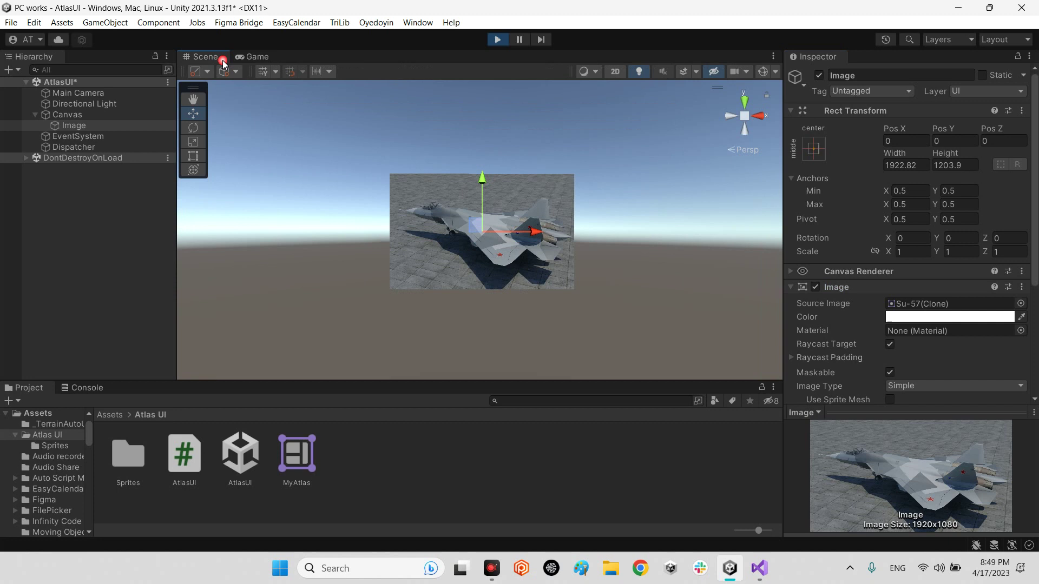
mouse_move(487, 231)
right_down()
mouse_move(558, 234)
mouse_move(417, 229)
mouse_move(519, 224)
mouse_move(534, 195)
right_up()
scroll(558, 230, up, 2)
key(w)
key(w)
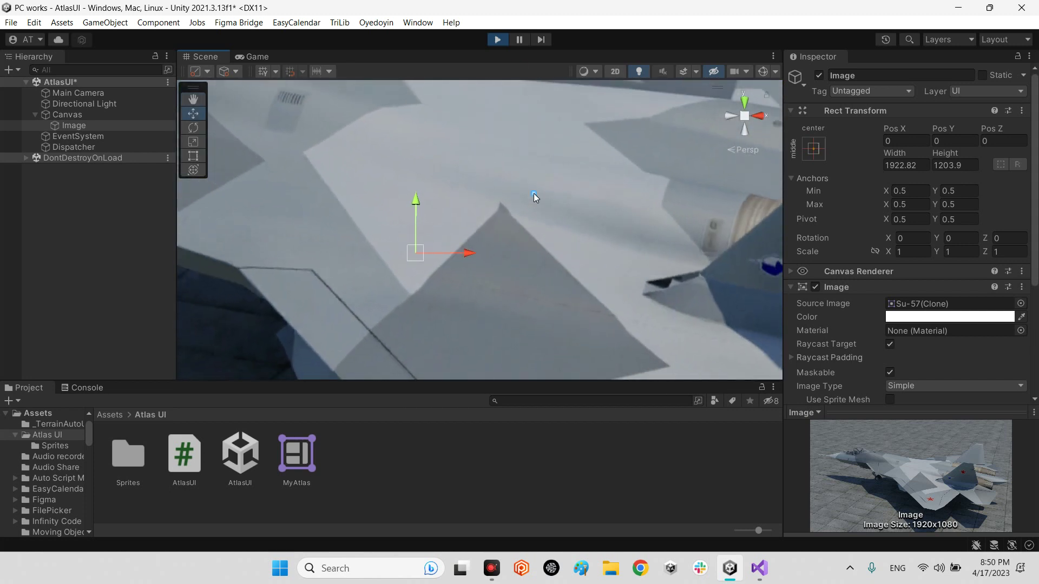
click(497, 40)
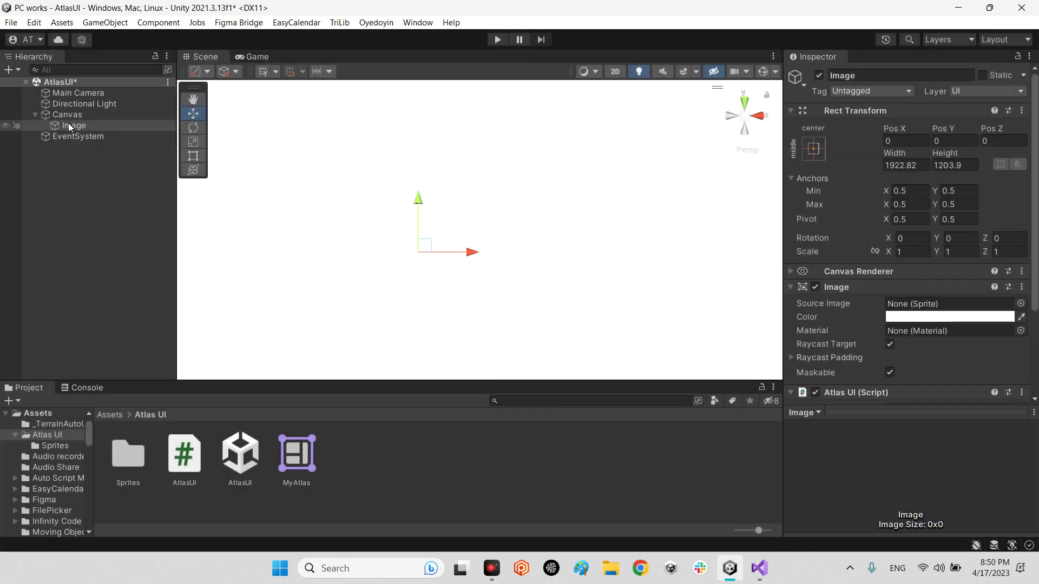
Resize the Image to 922.82 × 630.49 in the Rect Transform
double_click(68, 126)
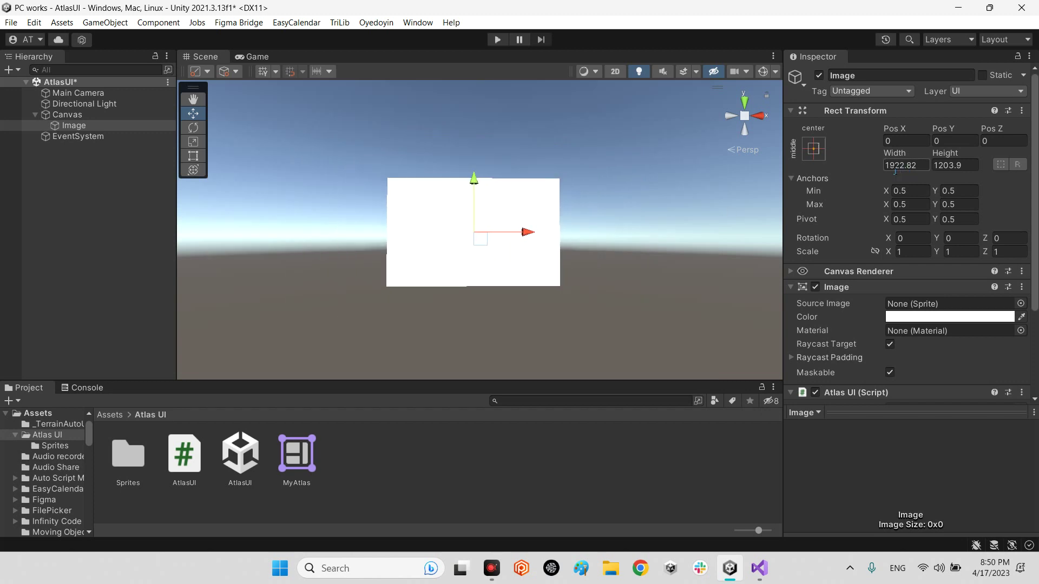
click(885, 165)
key(Delete)
click(933, 165)
key(Delete)
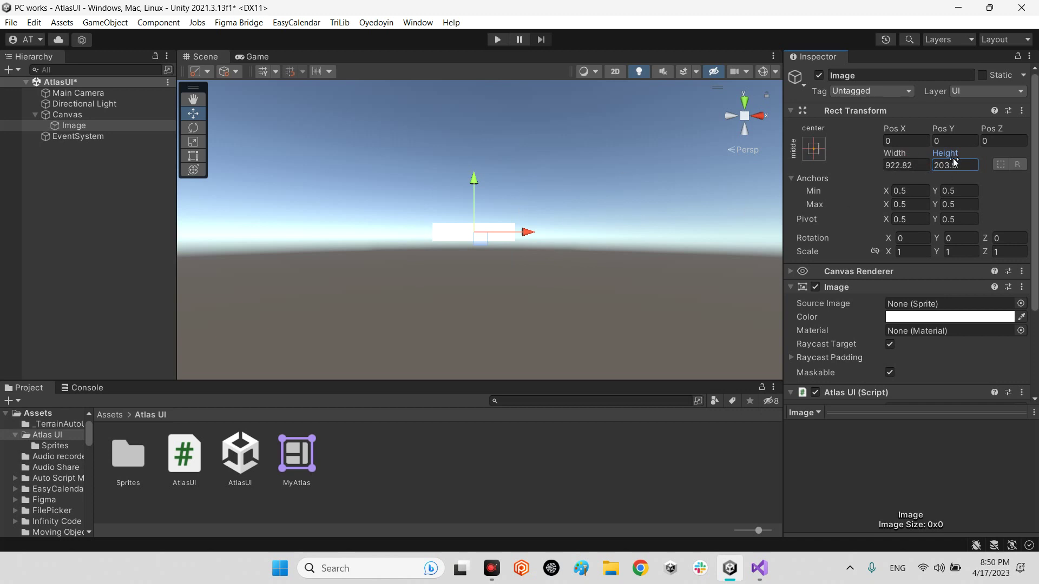
mouse_move(945, 154)
mouse_down()
mouse_move(79, 546)
mouse_move(72, 248)
mouse_up()
Duplicate the Image as Image (1), raise the original and move the copy lower right
click(257, 56)
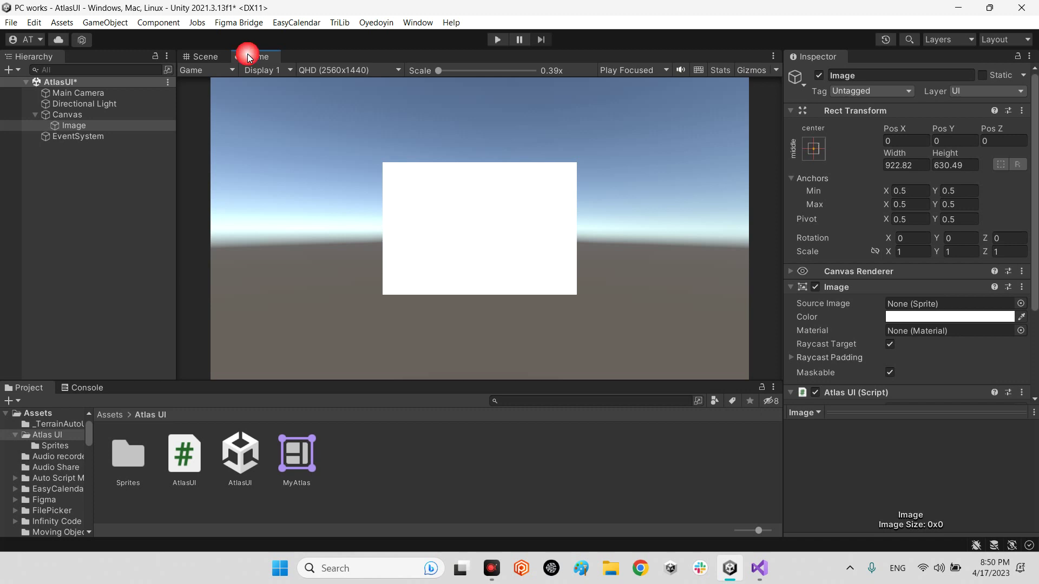
click(73, 125)
key(ctrl+d)
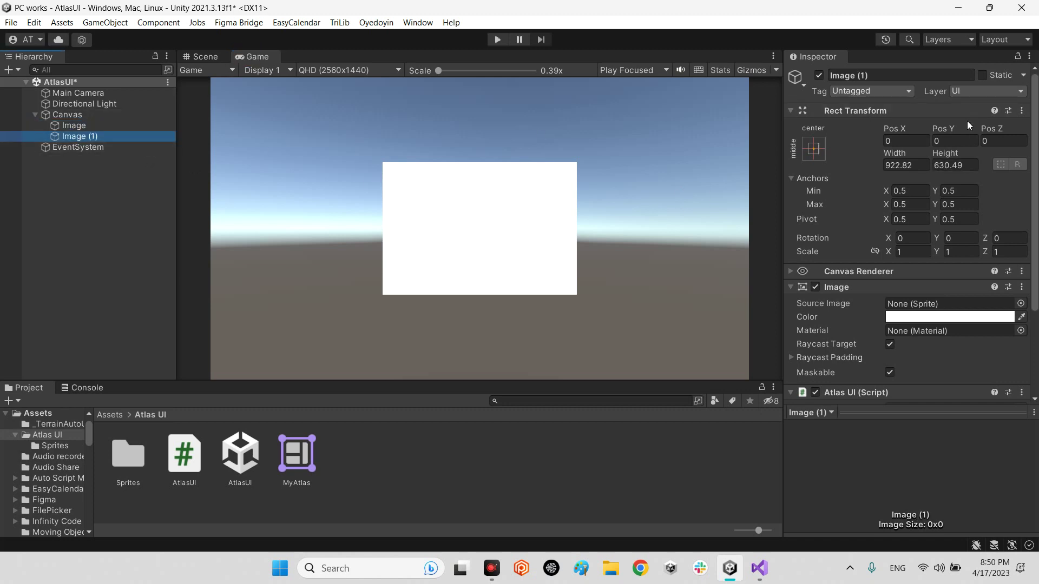
mouse_move(942, 128)
mouse_down()
mouse_move(445, 150)
mouse_move(943, 193)
mouse_up()
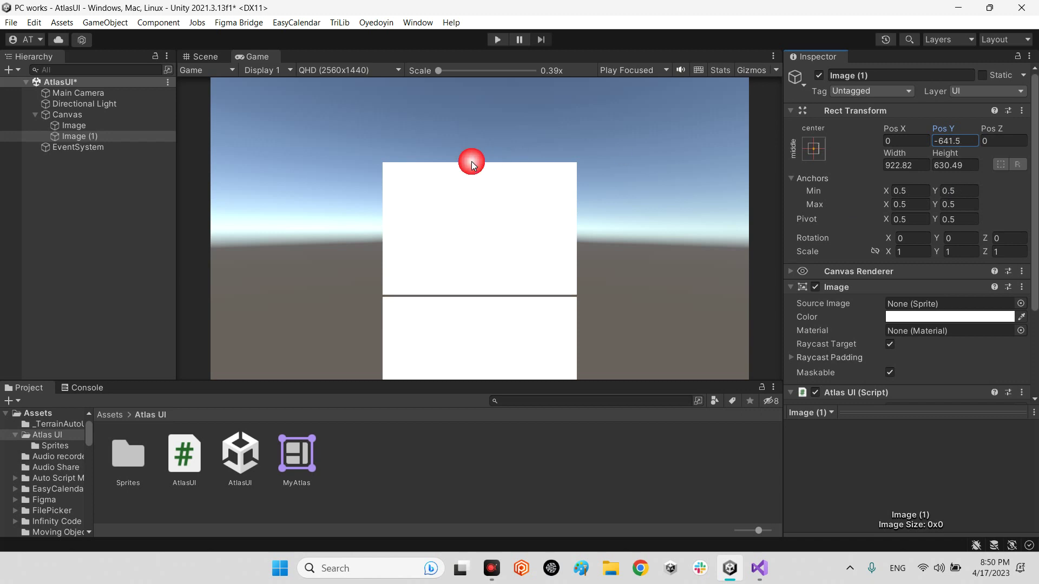
click(90, 126)
mouse_move(943, 128)
mouse_down()
mouse_move(339, 132)
mouse_move(82, 93)
mouse_up()
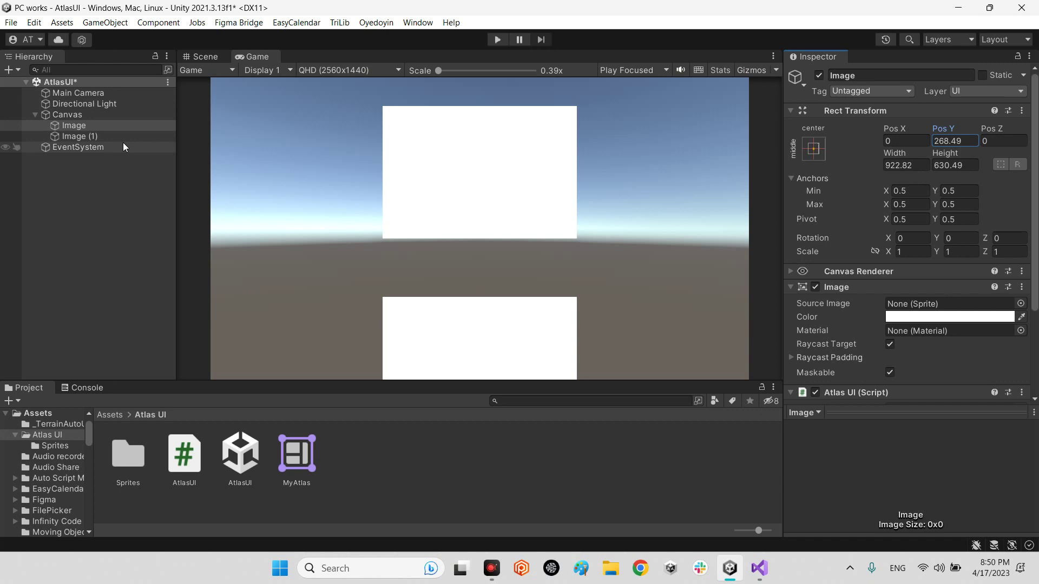
click(80, 137)
mouse_move(943, 128)
mouse_down()
mouse_move(952, 129)
mouse_move(247, 126)
mouse_move(933, 195)
mouse_move(100, 389)
mouse_move(203, 349)
mouse_up()
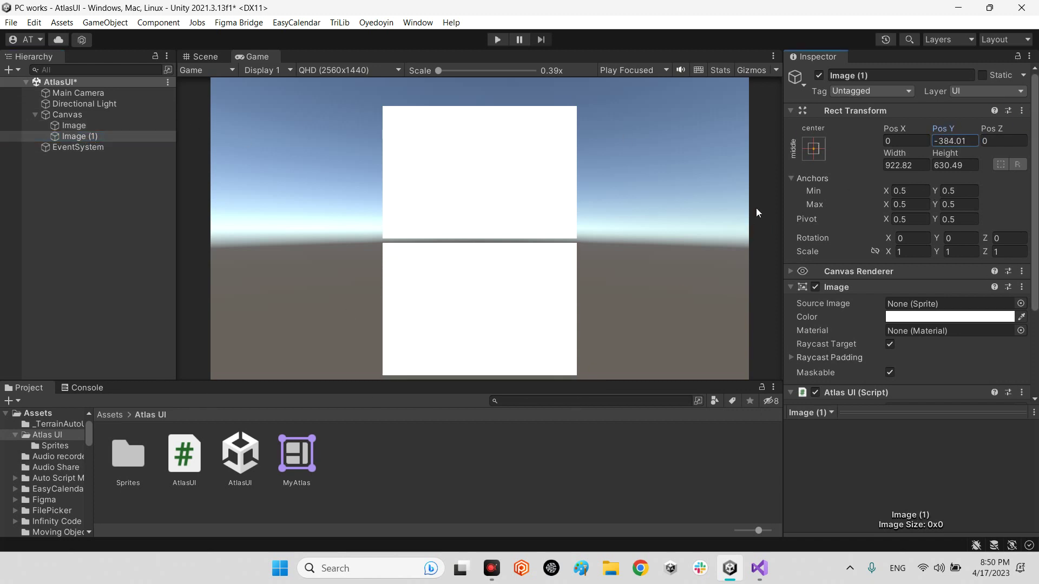
drag(913, 130, 956, 374)
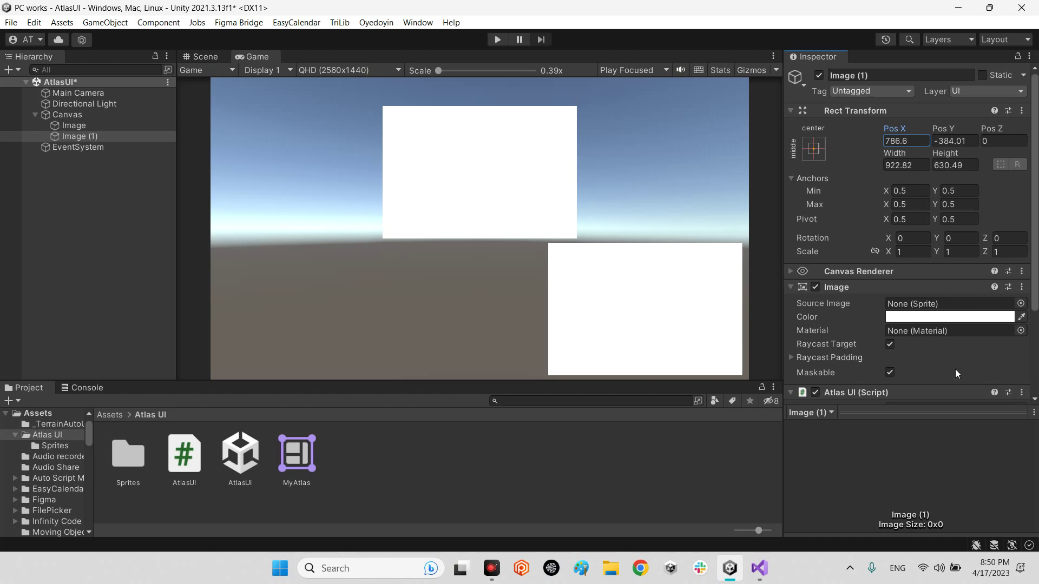
scroll(933, 244, down, 3)
scroll(933, 244, down, 2)
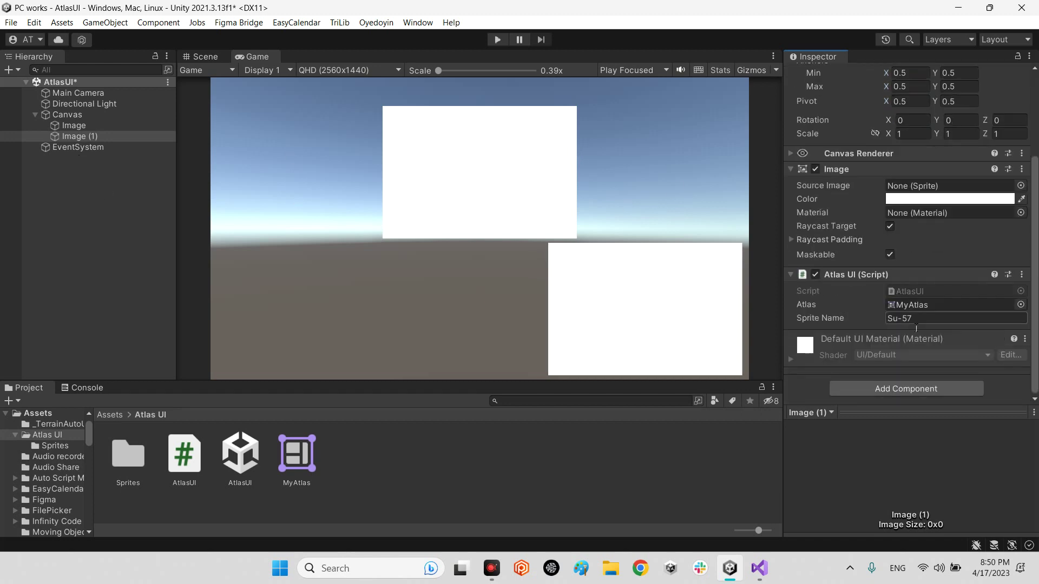
click(128, 455)
double_click(139, 459)
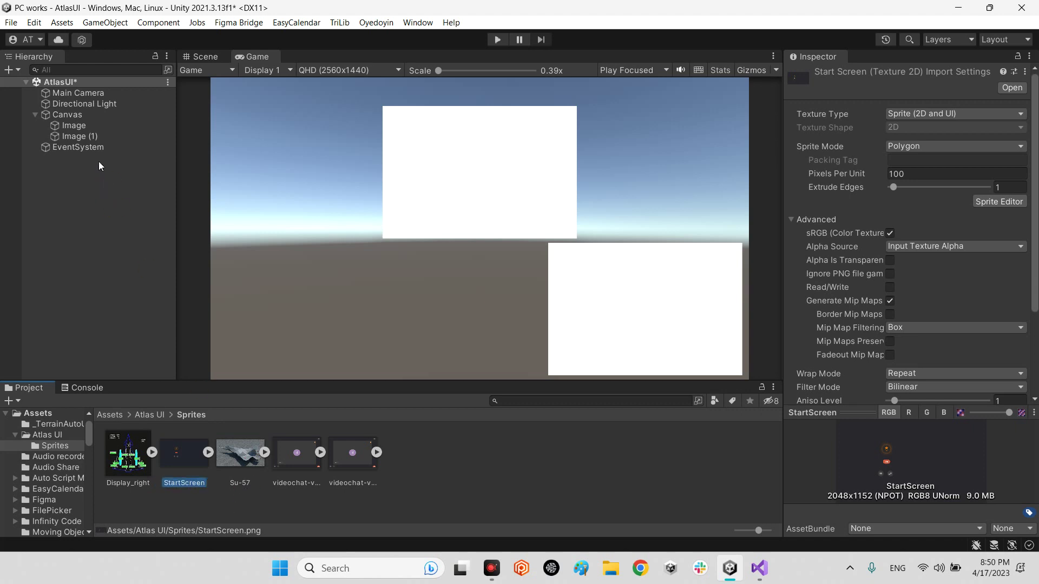
Change Image (1)'s Sprite Name to StartScreen
click(80, 137)
click(791, 286)
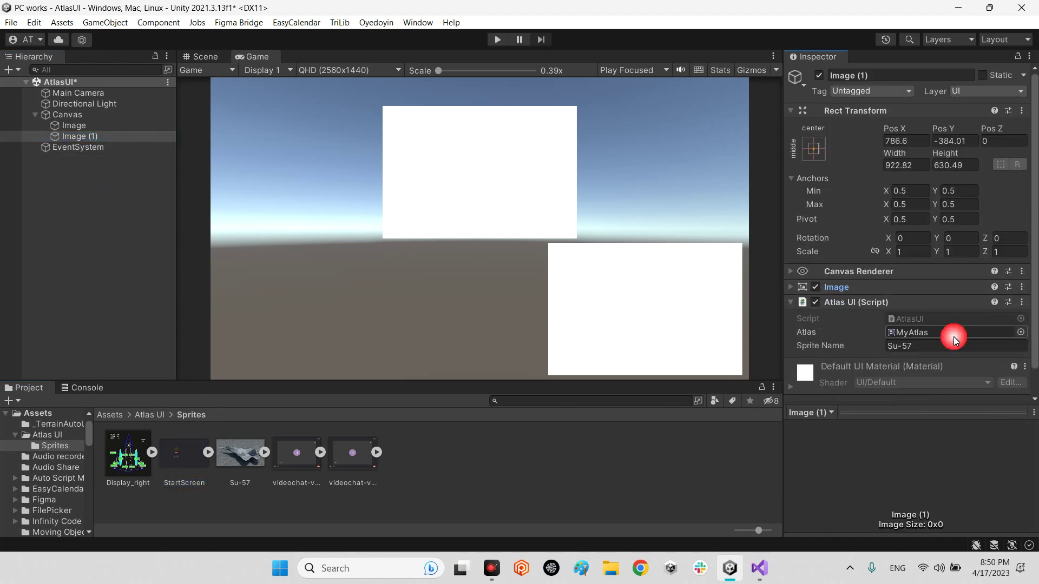
click(950, 345)
click(549, 452)
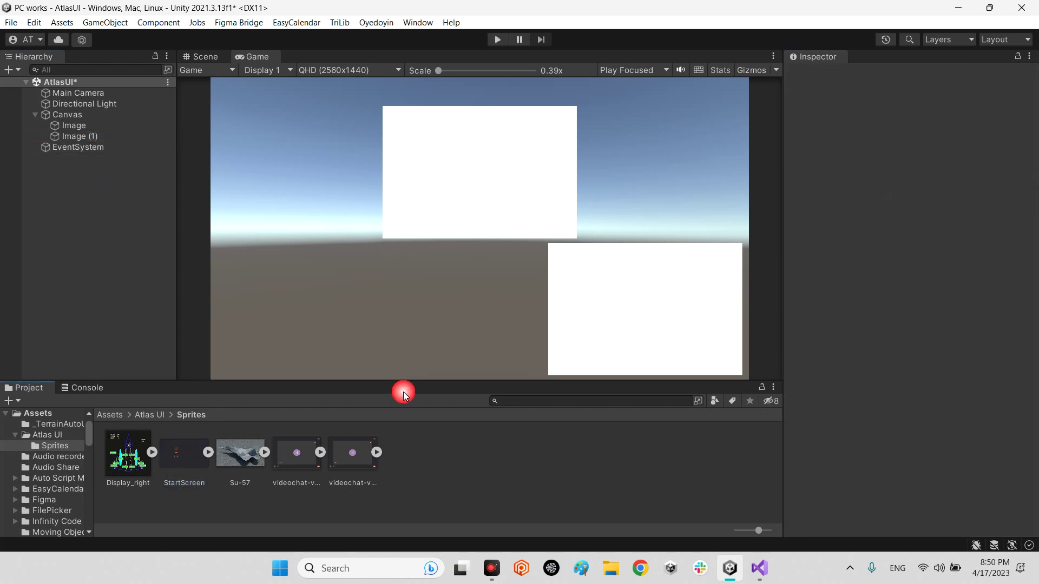
click(65, 138)
Duplicate Image (1) as Image (2) and move it to the lower left
key(ctrl+d)
mouse_move(893, 129)
mouse_down()
mouse_move(1018, 297)
mouse_move(342, 187)
mouse_up()
click(905, 140)
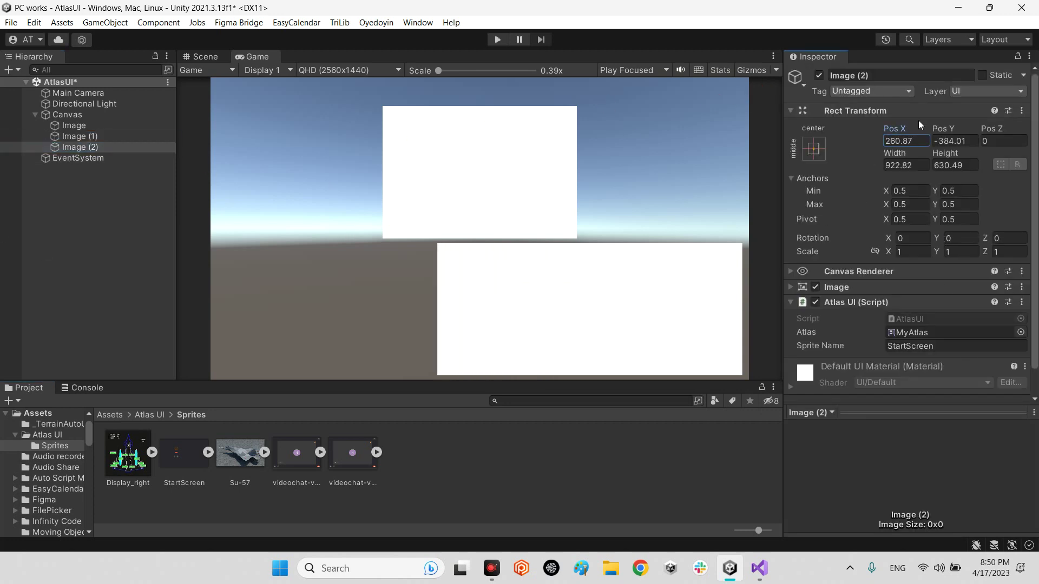
text(-90)
drag(893, 129, 206, 140)
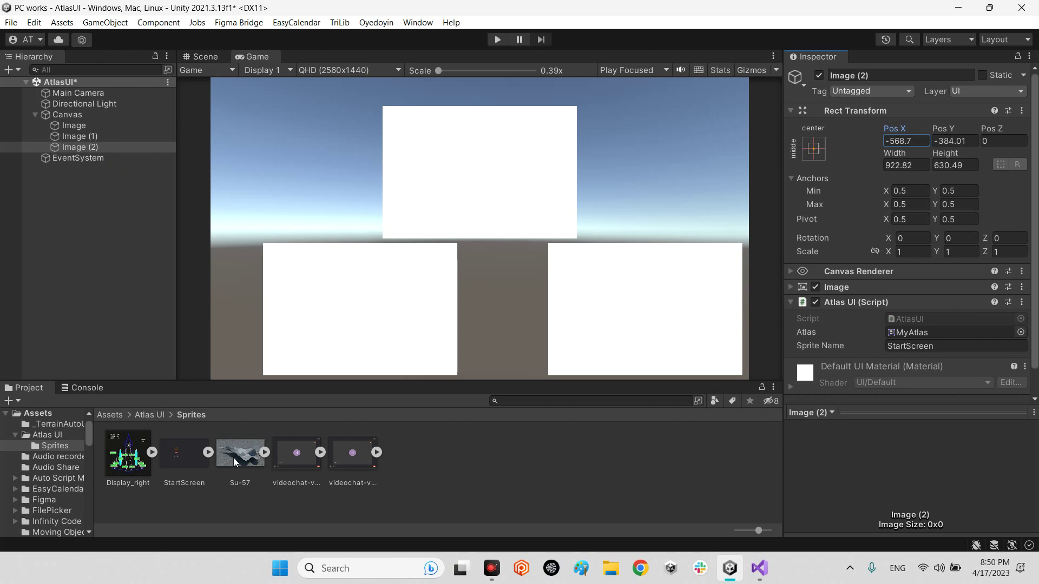
Give Image (2) the videochat-vr-large-1p-hover sprite name and play to show all three
click(351, 459)
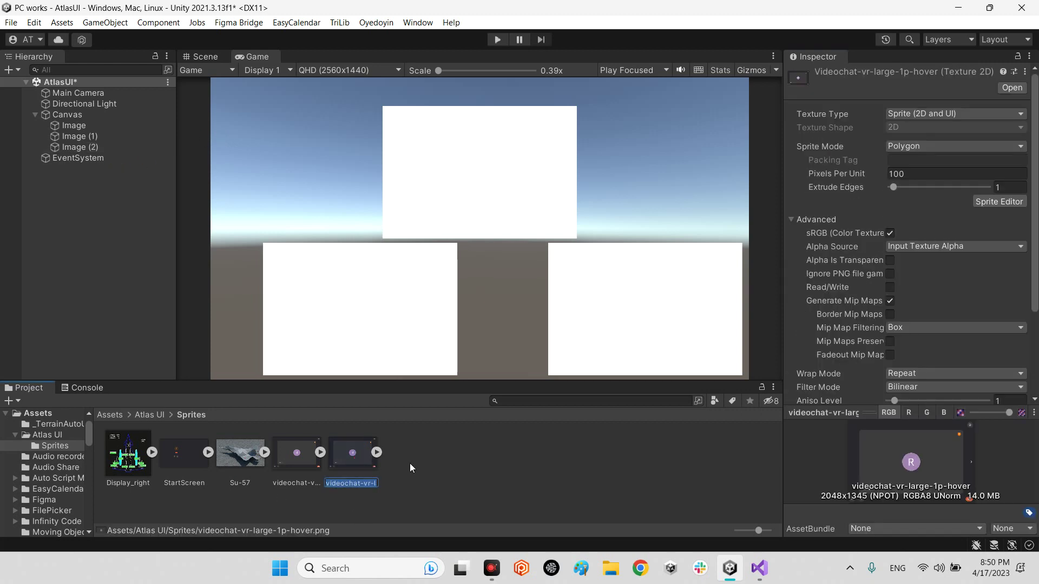
drag(352, 459, 192, 317)
click(79, 147)
scroll(928, 324, down, 3)
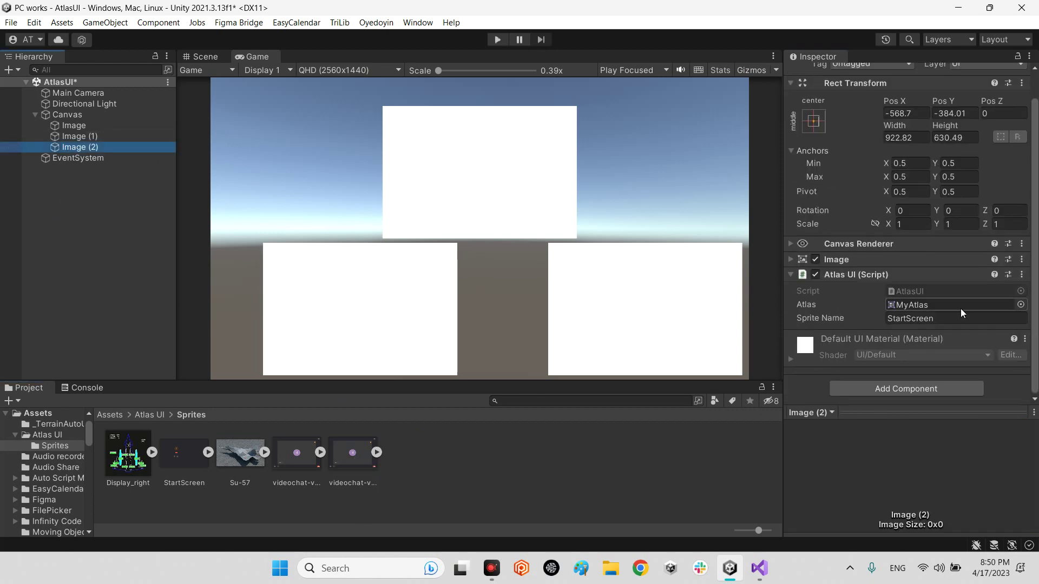
click(928, 318)
text(videochat-vr-large-1p-hover)
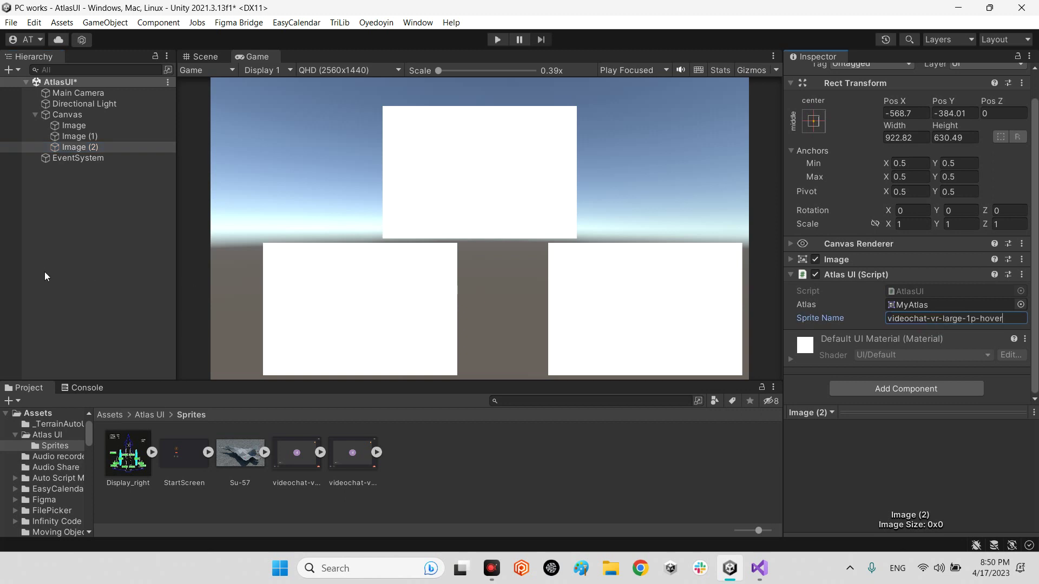
click(44, 272)
click(497, 39)
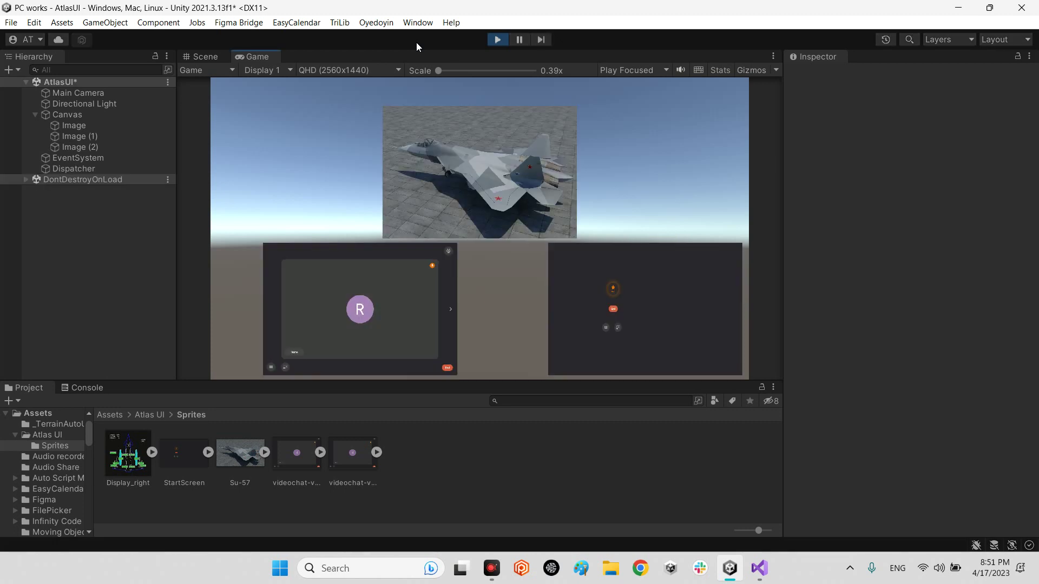
Stop play mode so the three Canvas images revert to blank white rectangles
click(497, 39)
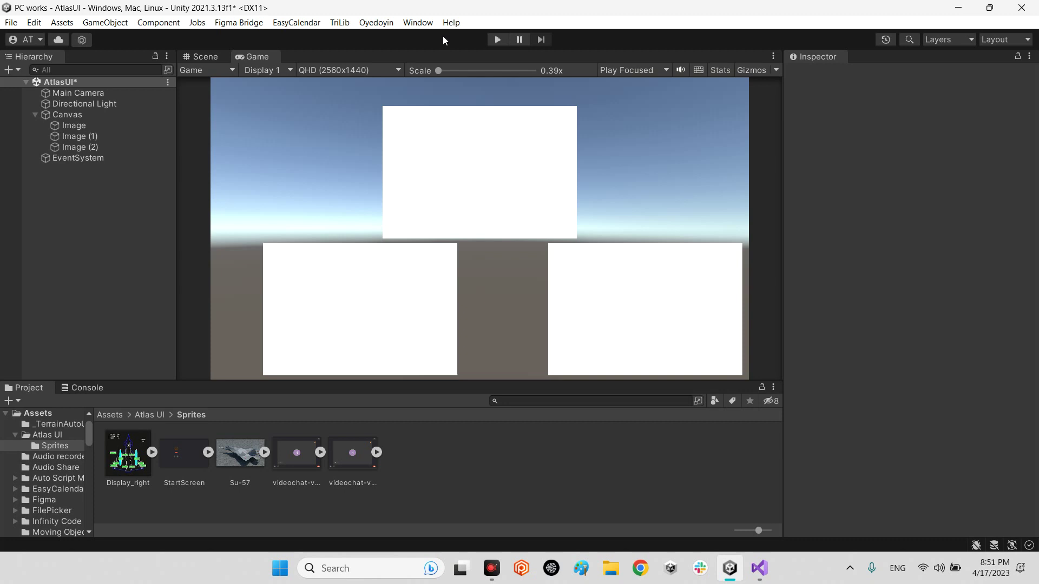